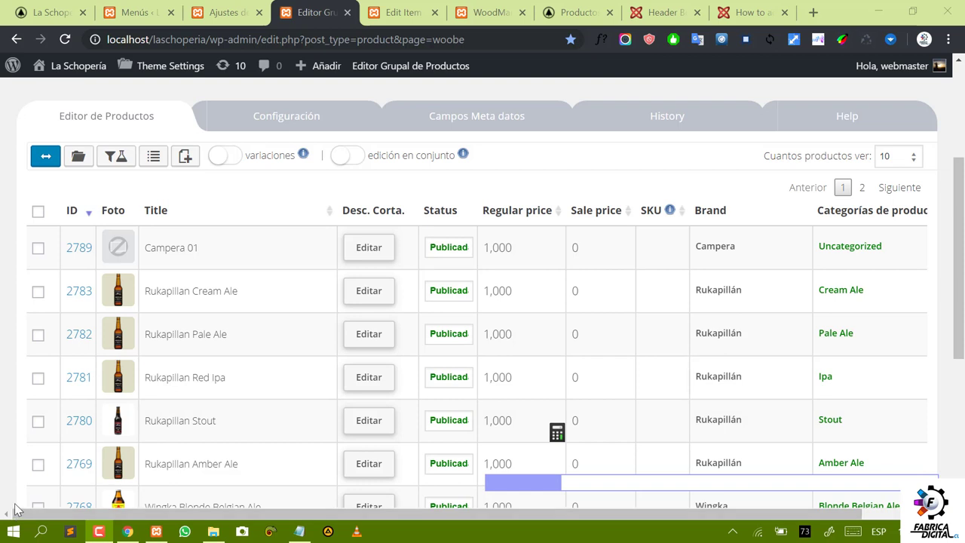
Step: Toggle the product editor between normal and full-width view, ending in full width
click(43, 161)
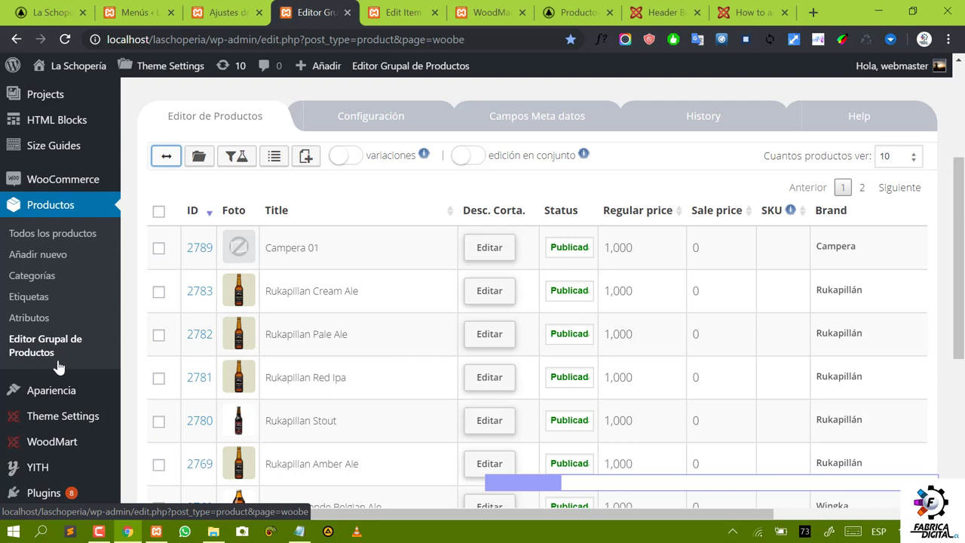
click(167, 156)
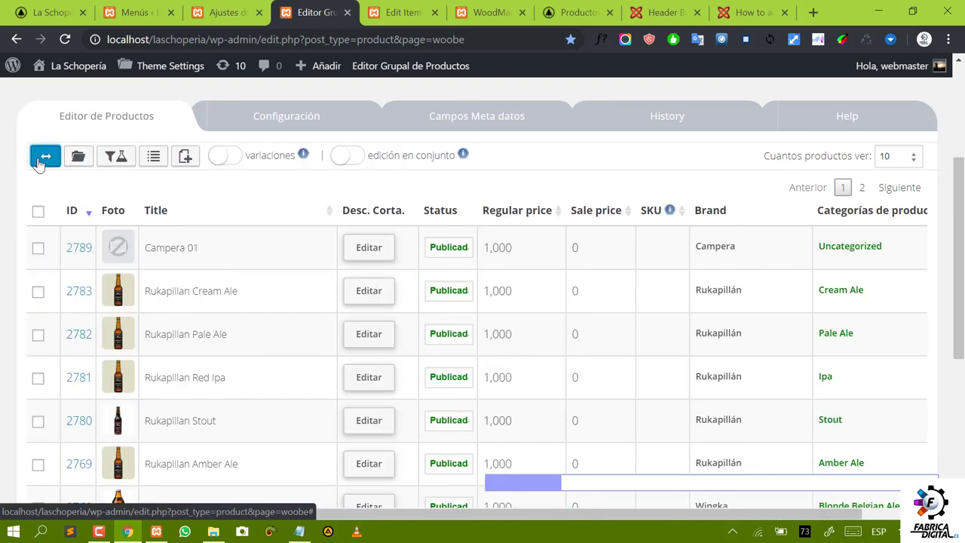
click(39, 158)
click(169, 158)
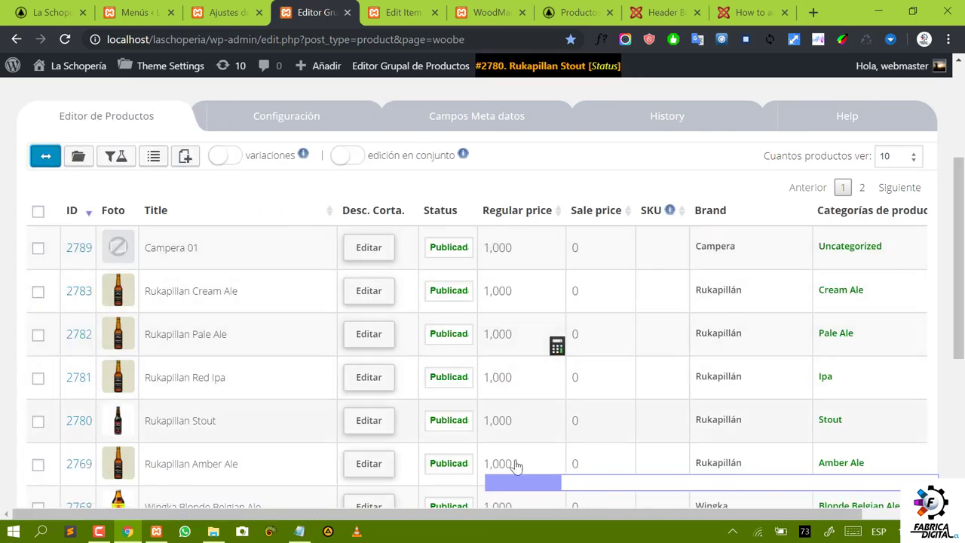
drag(546, 520, 478, 519)
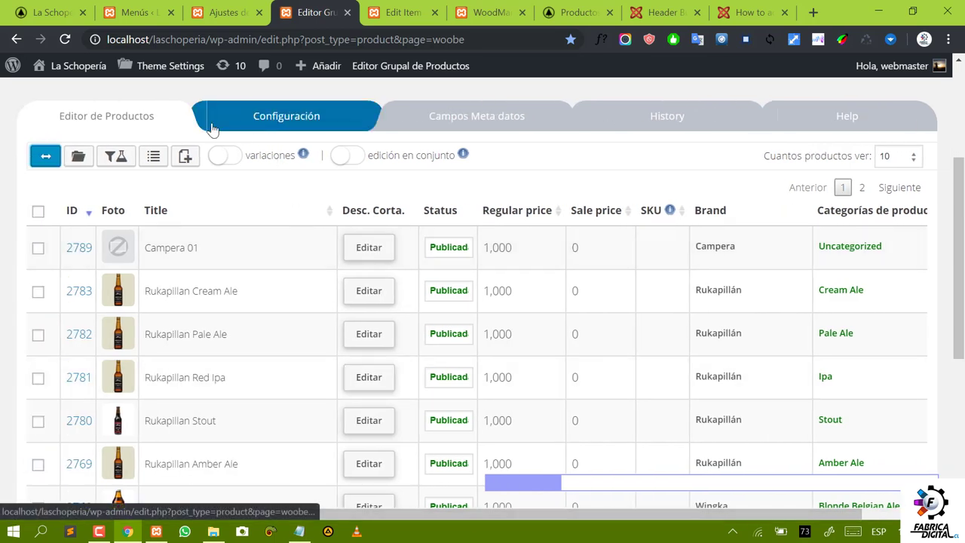
Step: List all columns in the bulk editor's configuration and examine which ones can be enabled for the product table
click(313, 121)
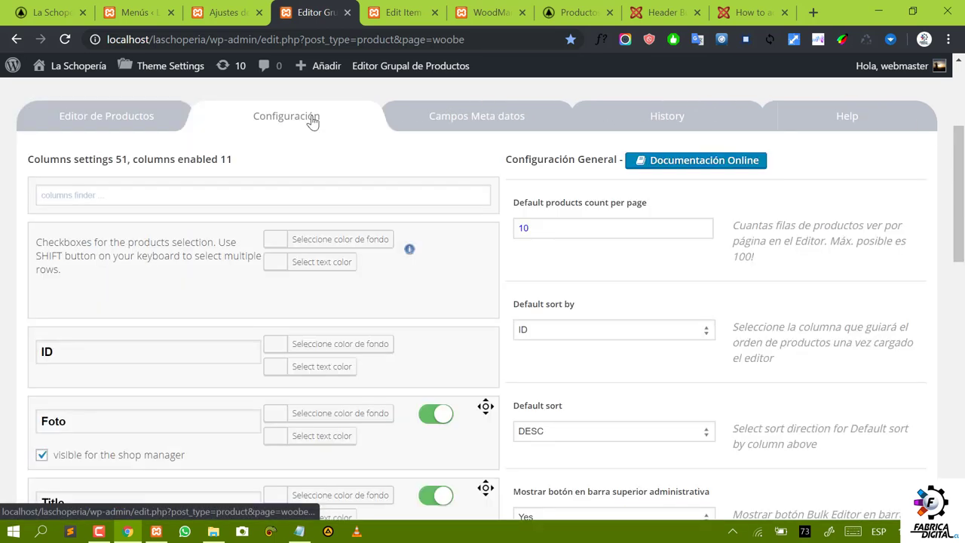
scroll(501, 377, down, 10)
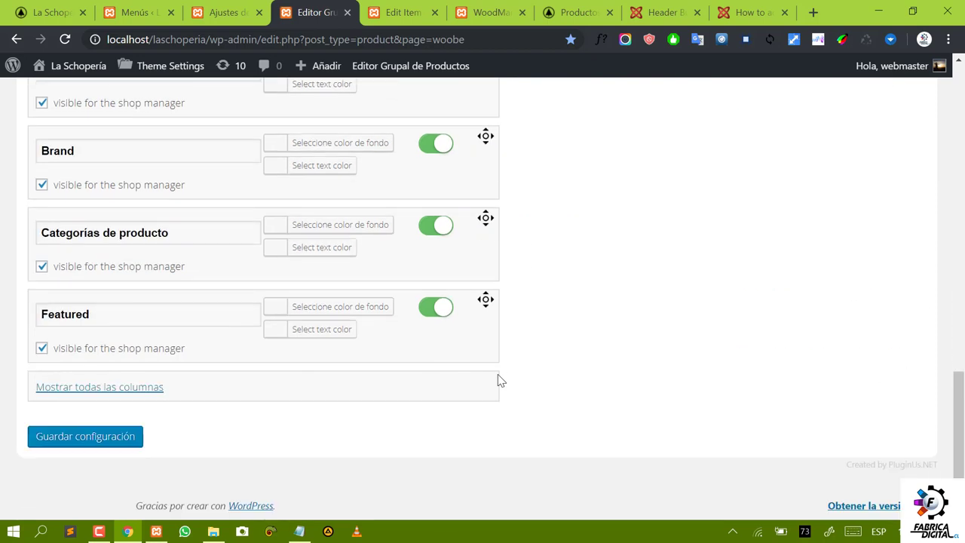
click(88, 389)
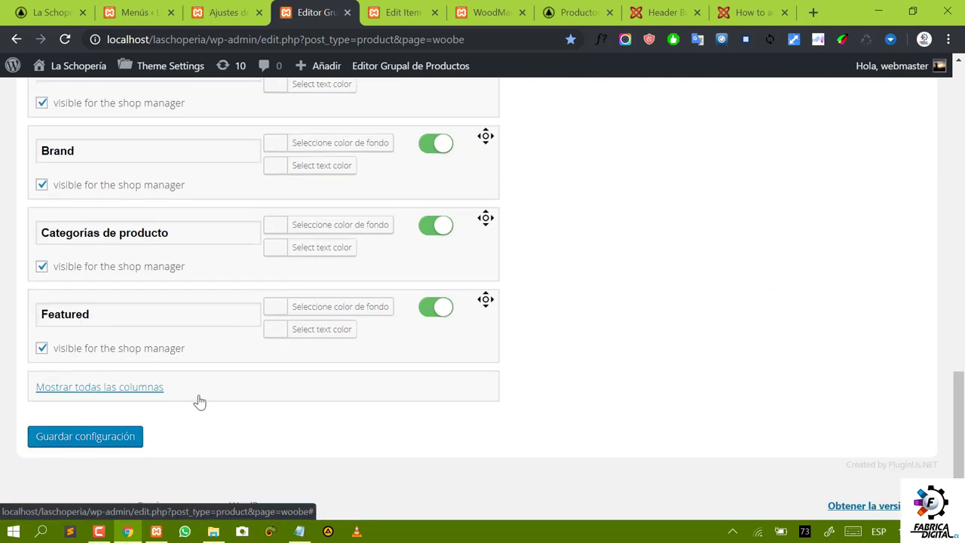
scroll(575, 420, down, 5)
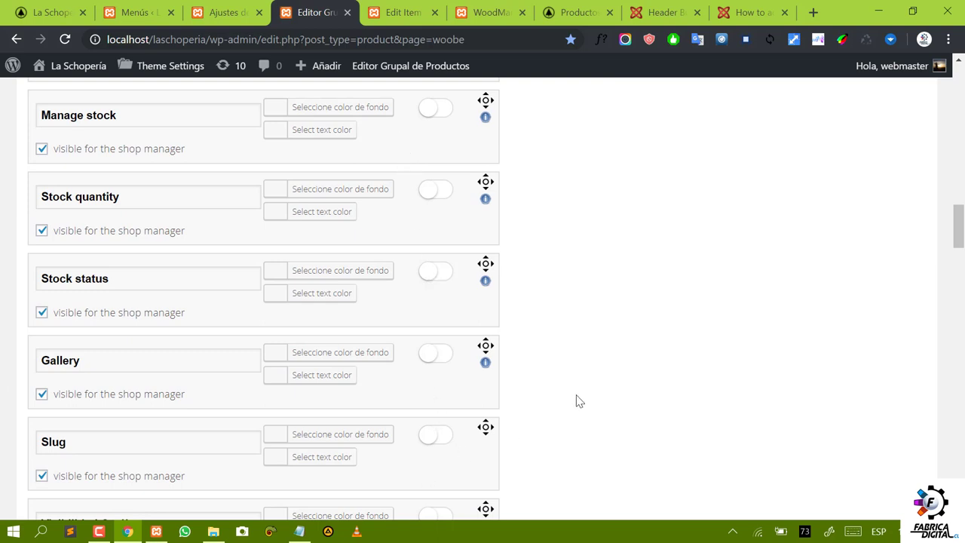
scroll(578, 400, down, 4)
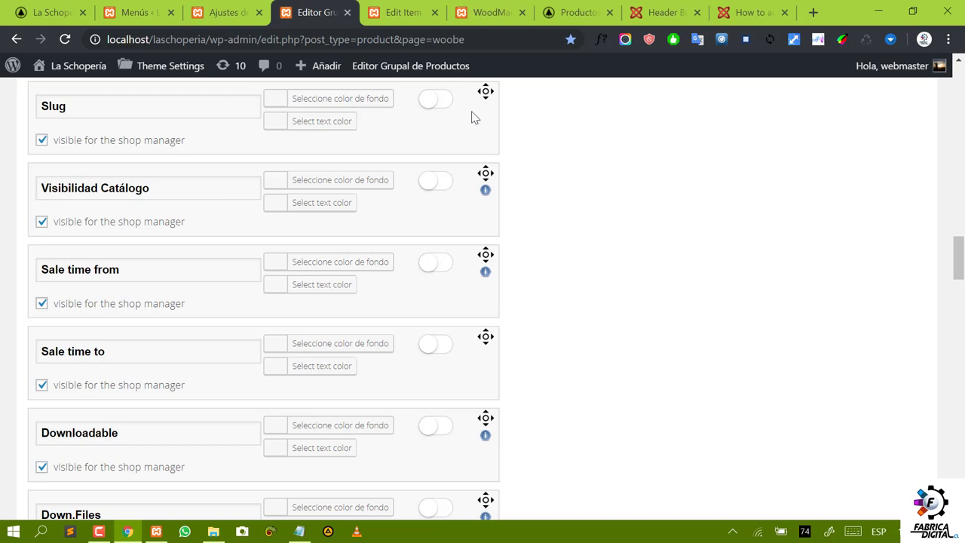
scroll(418, 257, down, 2)
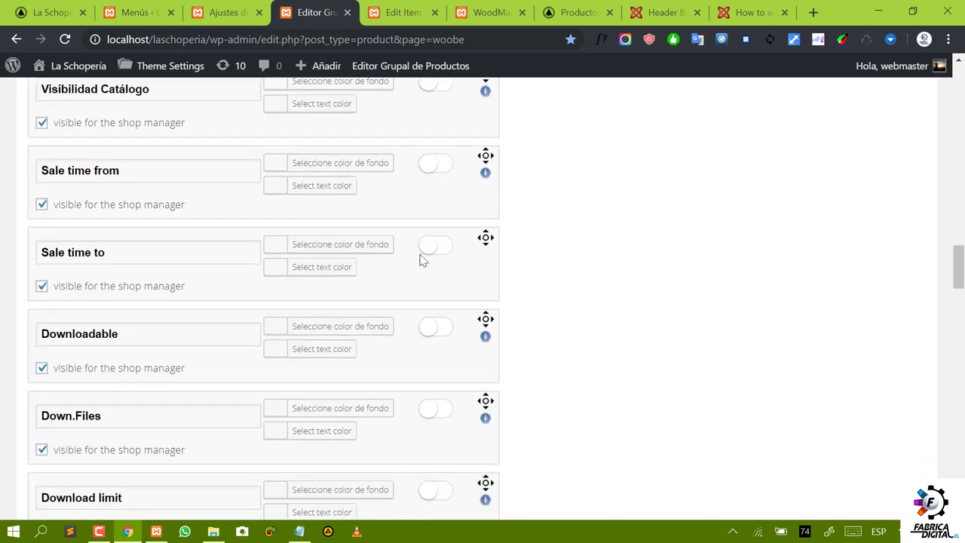
scroll(216, 422, down, 5)
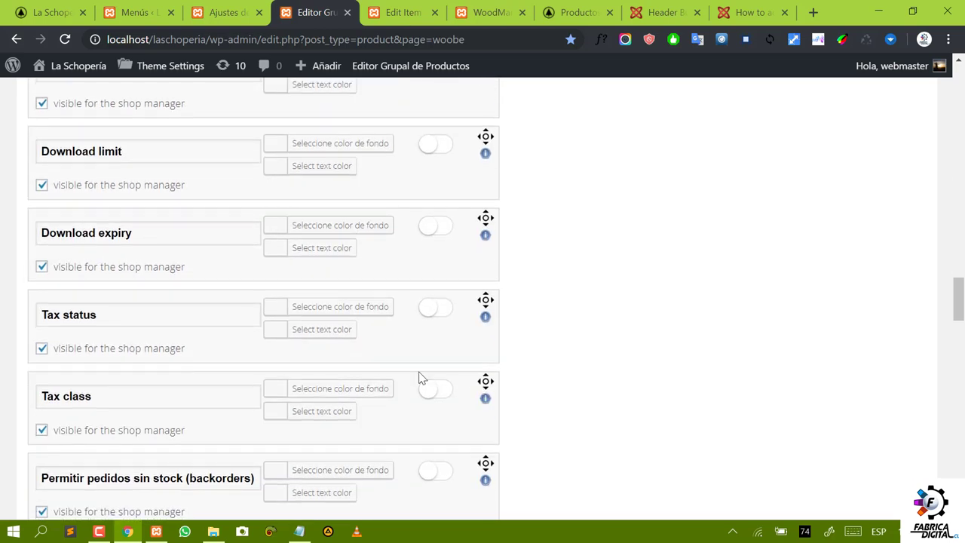
scroll(334, 399, down, 3)
scroll(611, 419, up, 9)
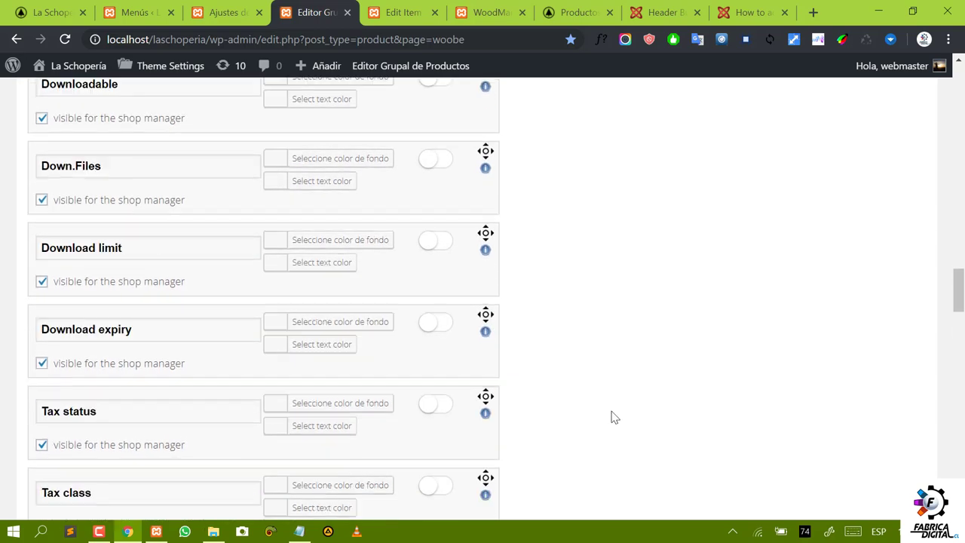
scroll(614, 417, up, 10)
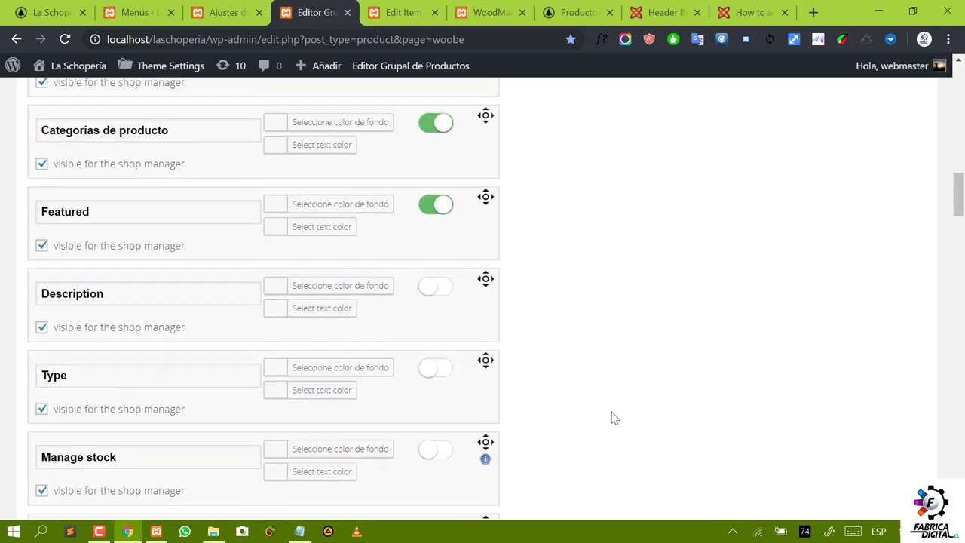
scroll(613, 417, up, 15)
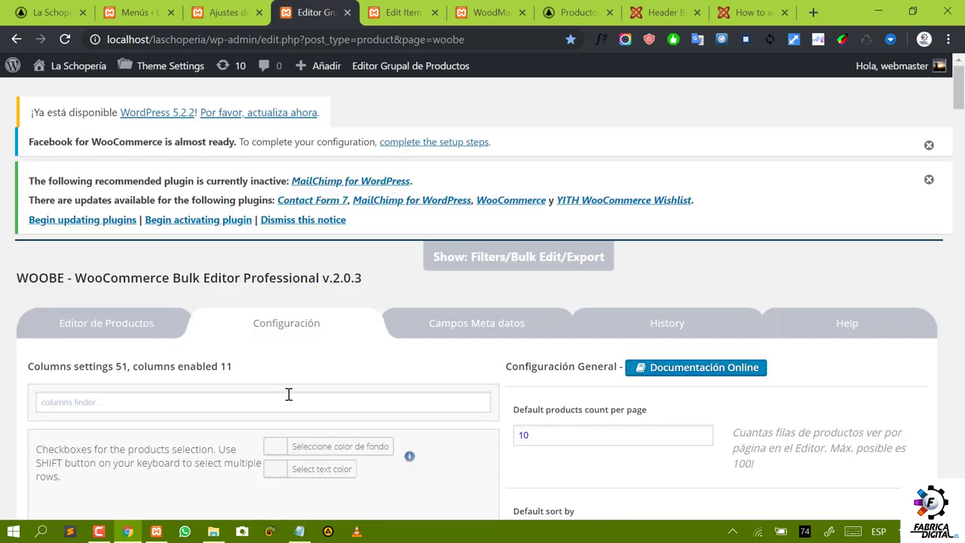
Step: Return to the product editor table and examine its columns through to Featured and Acciones
click(99, 326)
scroll(787, 235, down, 3)
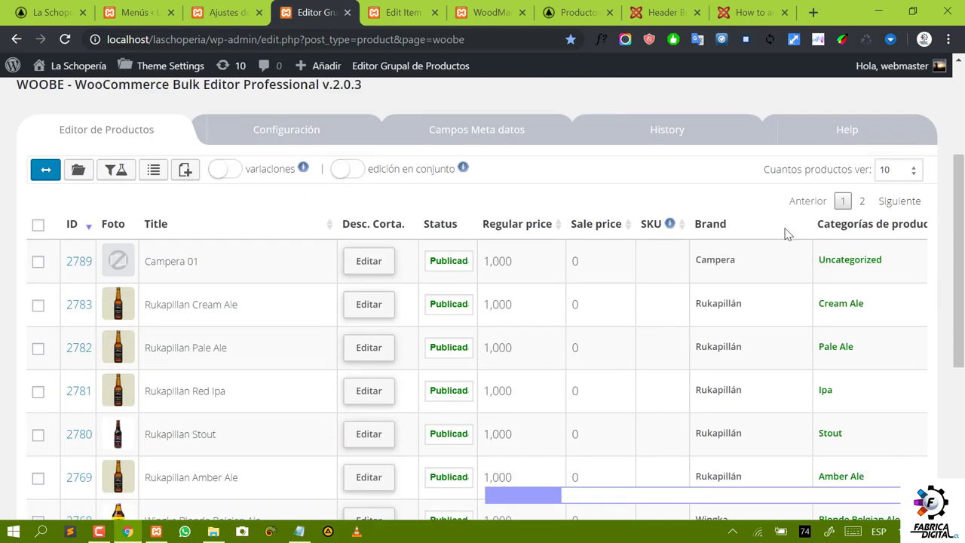
scroll(787, 234, down, 3)
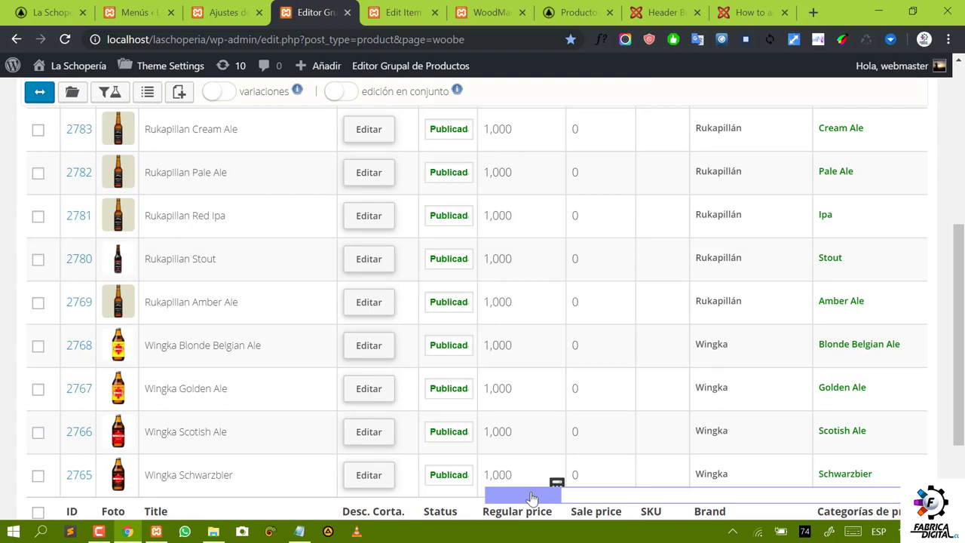
drag(532, 497, 897, 496)
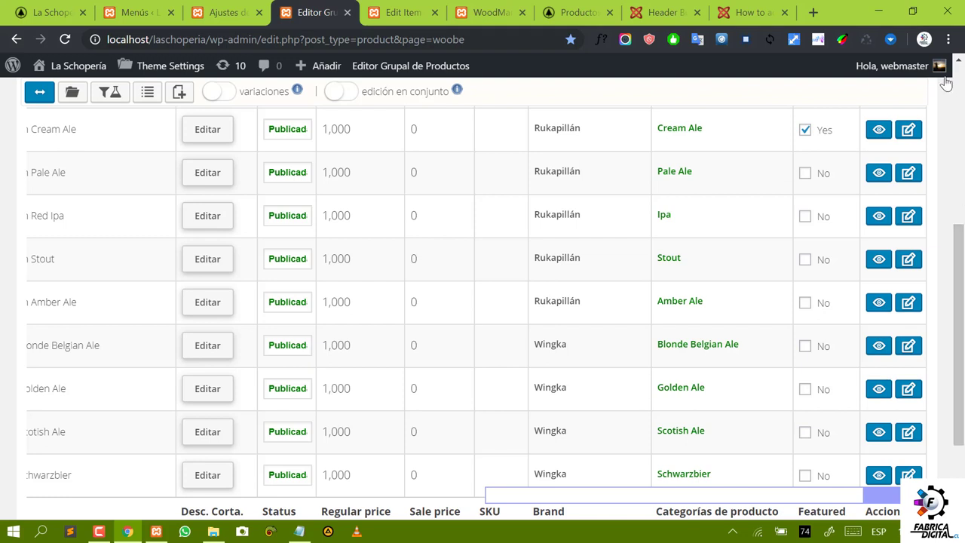
Step: Reduce the browser zoom to 80% so that every product table column fits on the page
click(950, 41)
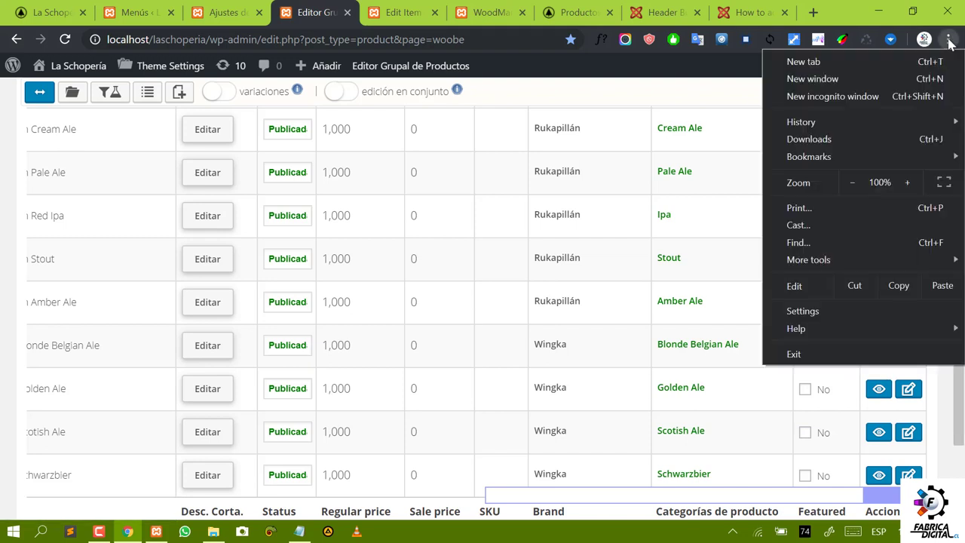
click(848, 185)
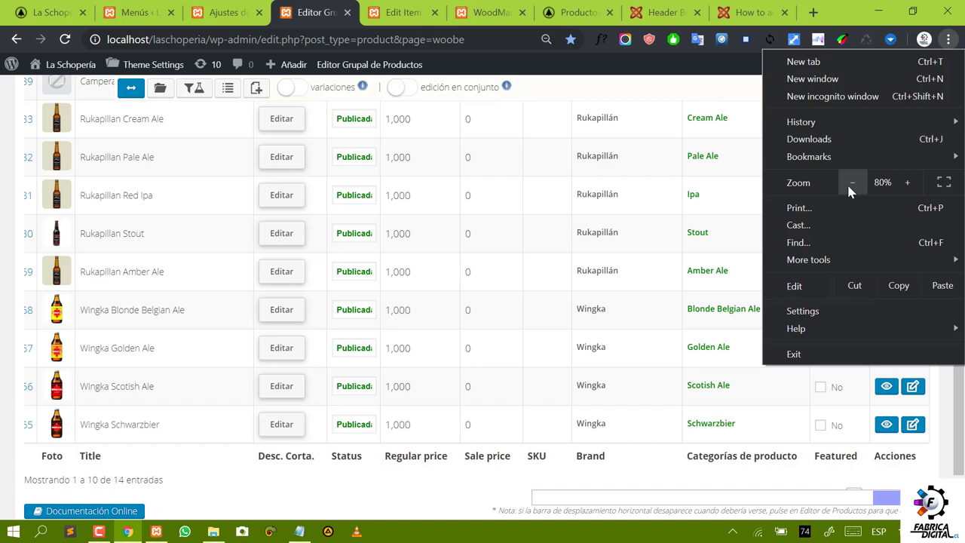
click(849, 185)
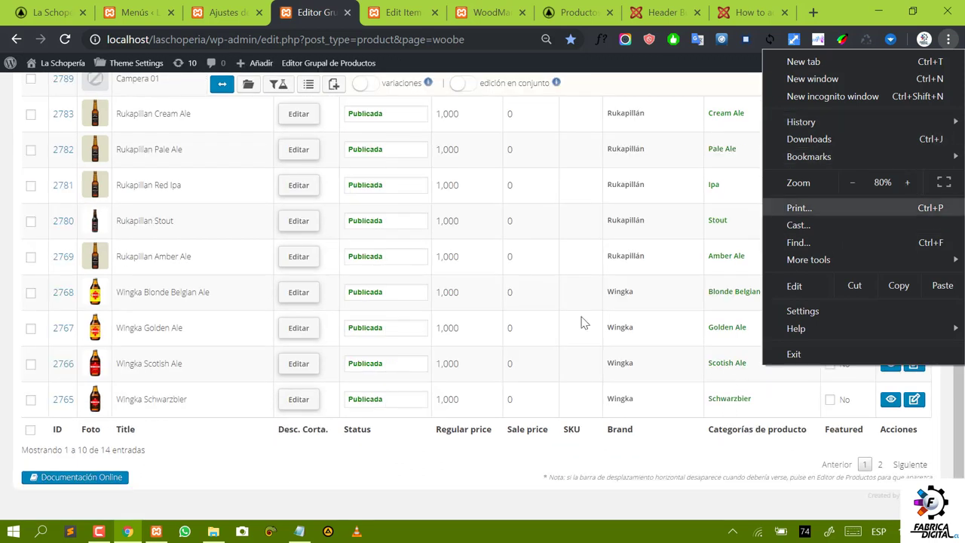
click(262, 477)
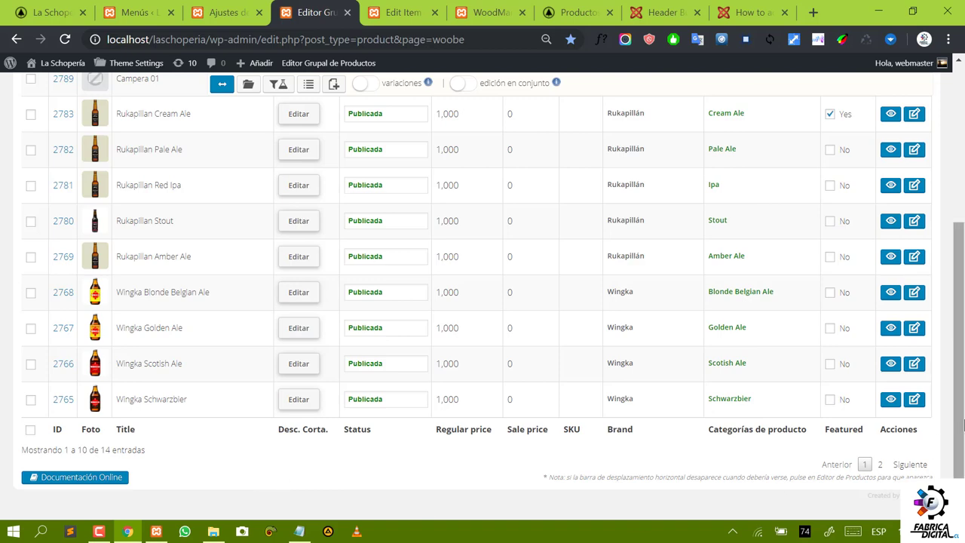
drag(962, 428, 962, 381)
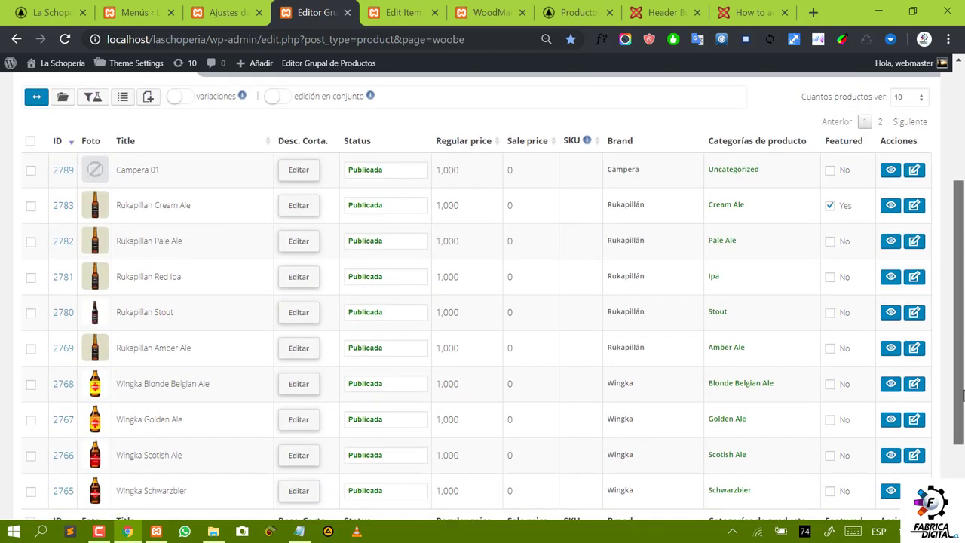
Step: Check the beer images in the 575 folder in File Explorer, and create 1 new product in the browser's bulk editor
key(alt+Tab)
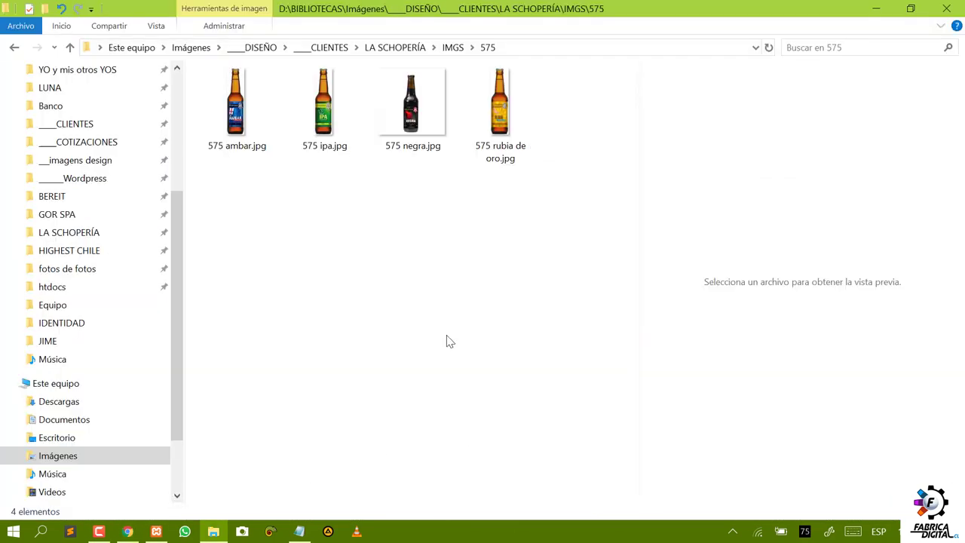
click(128, 532)
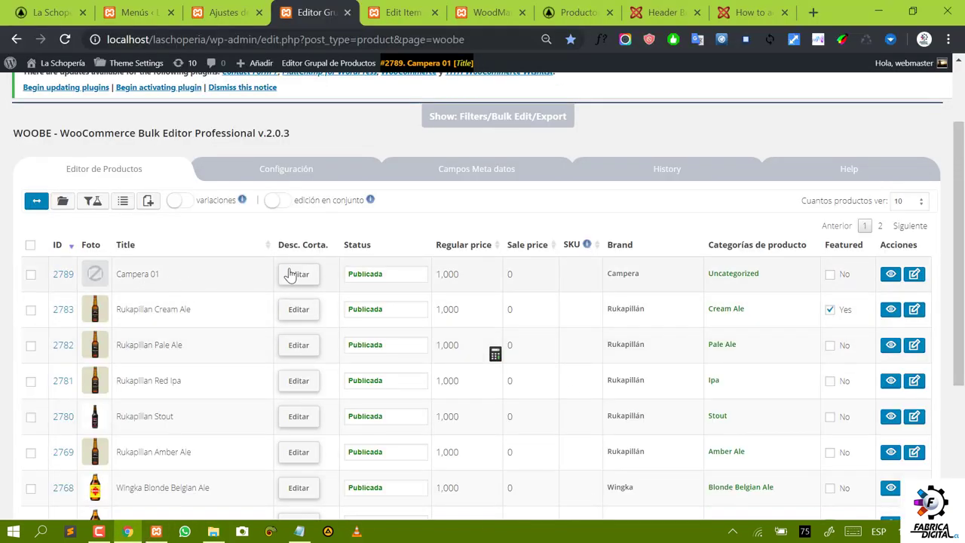
click(149, 202)
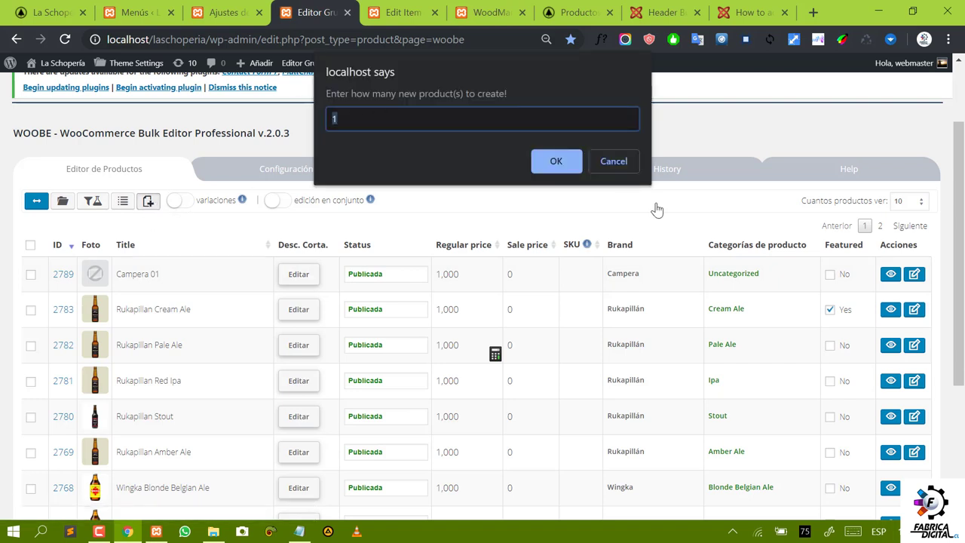
click(562, 170)
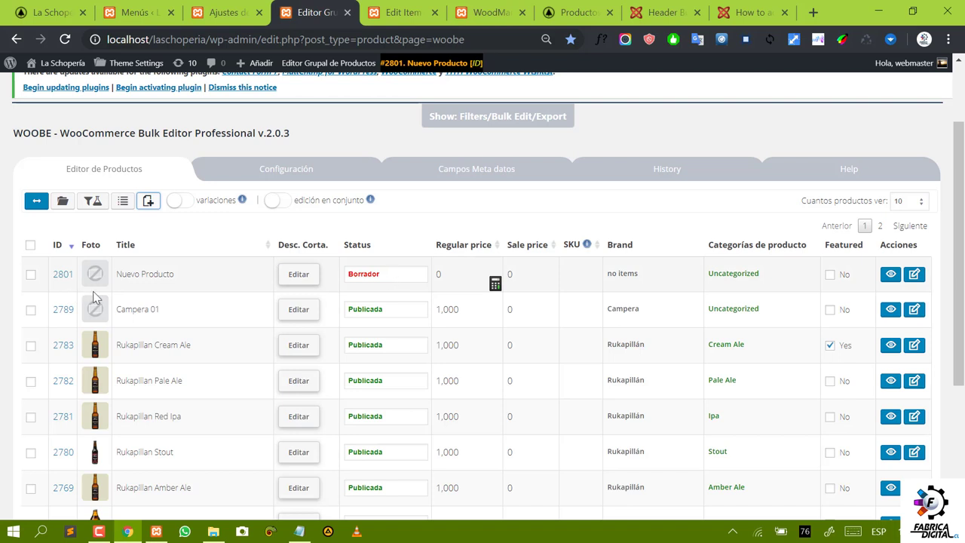
Step: Title the new product "575 ambar", checking the name against the image files in File Explorer
click(153, 278)
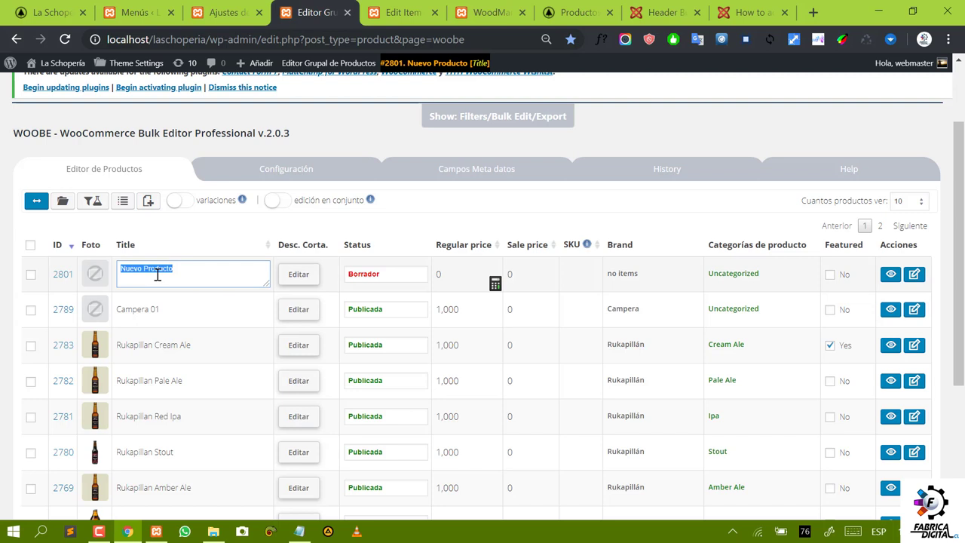
text(S)
text(75)
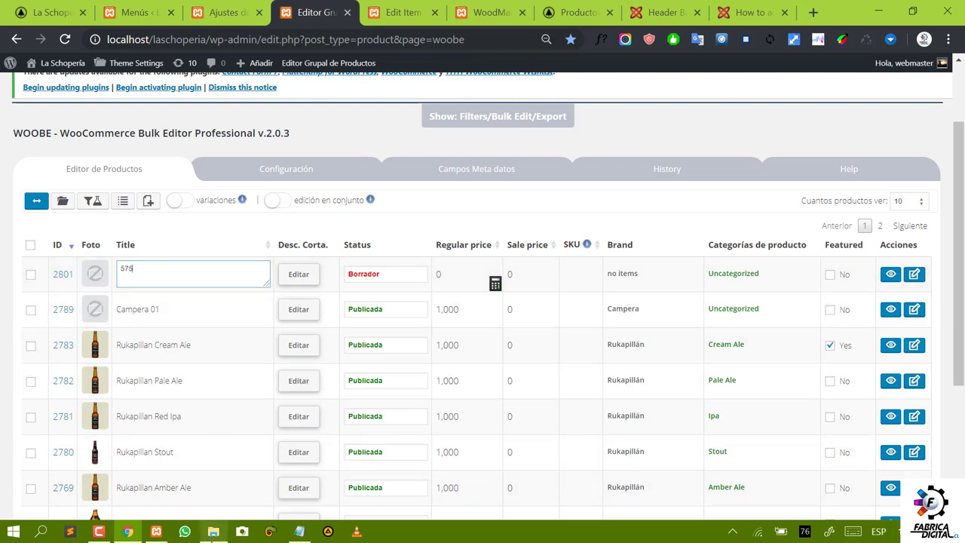
click(213, 532)
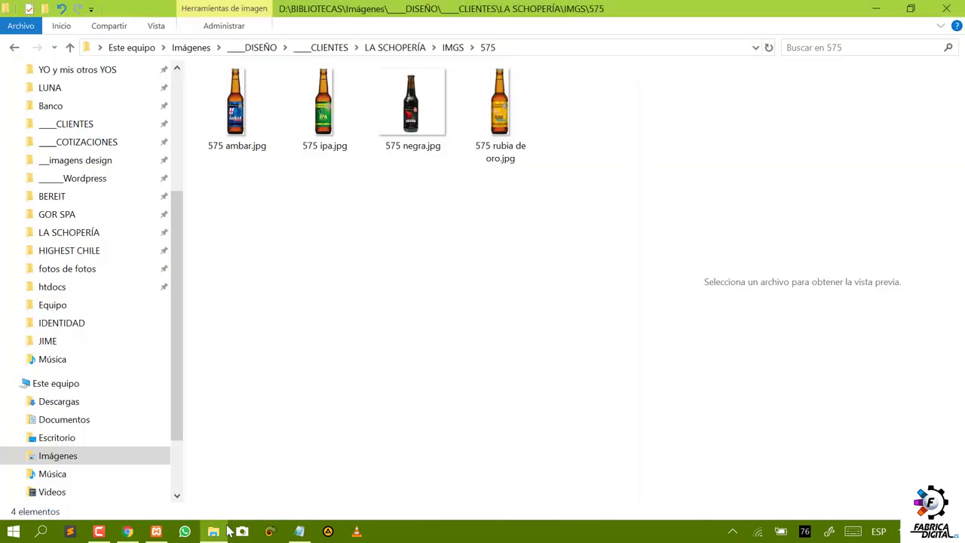
click(128, 532)
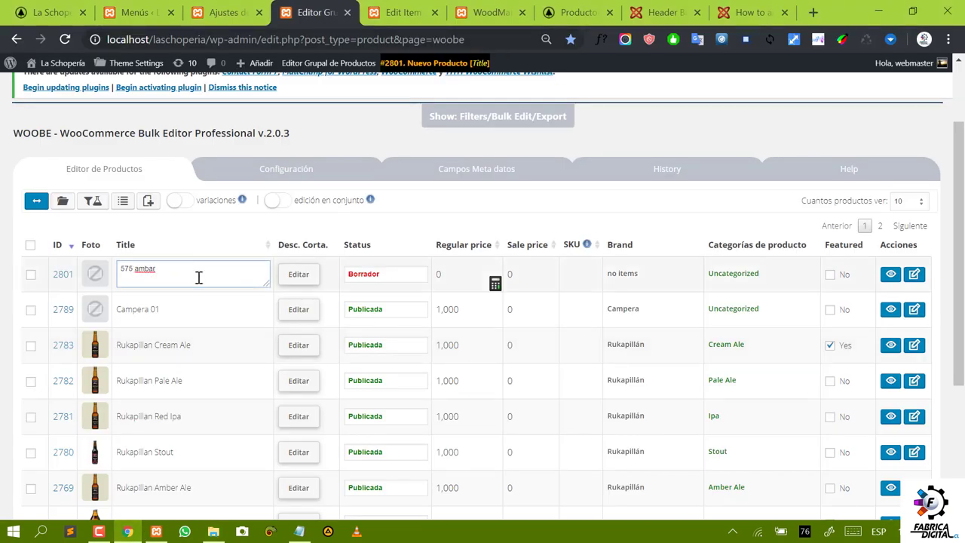
key(Return)
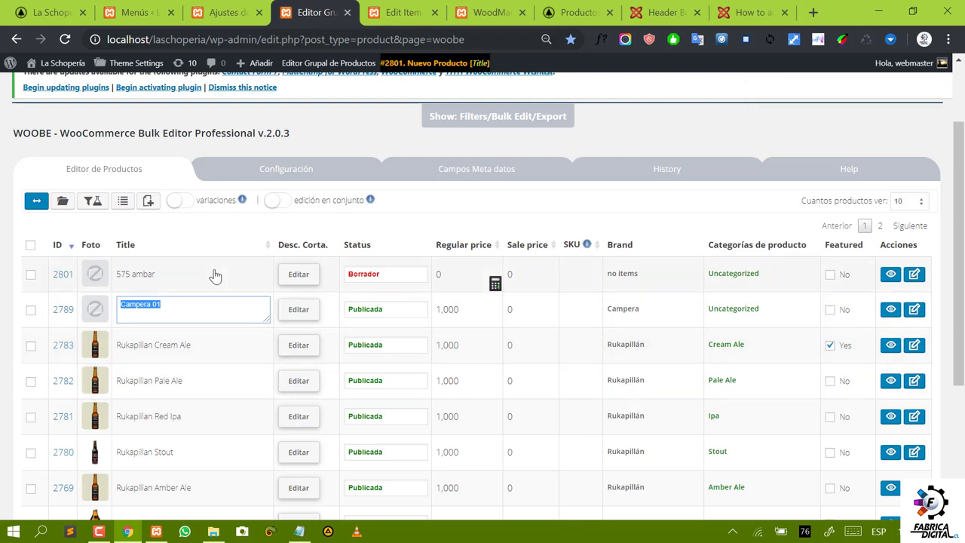
click(214, 276)
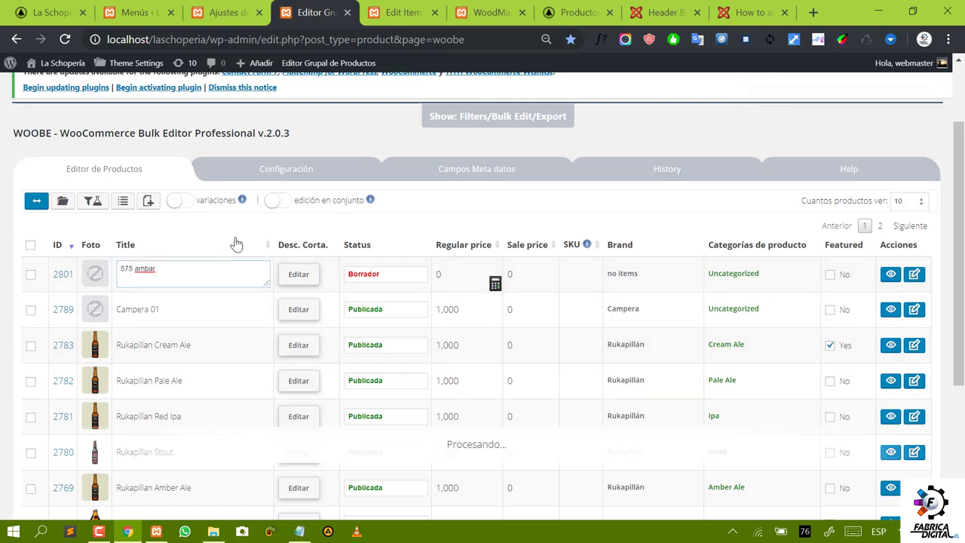
Step: Assign the brand Cinco Siete Cinco to the 575 ambar product and save it
click(634, 278)
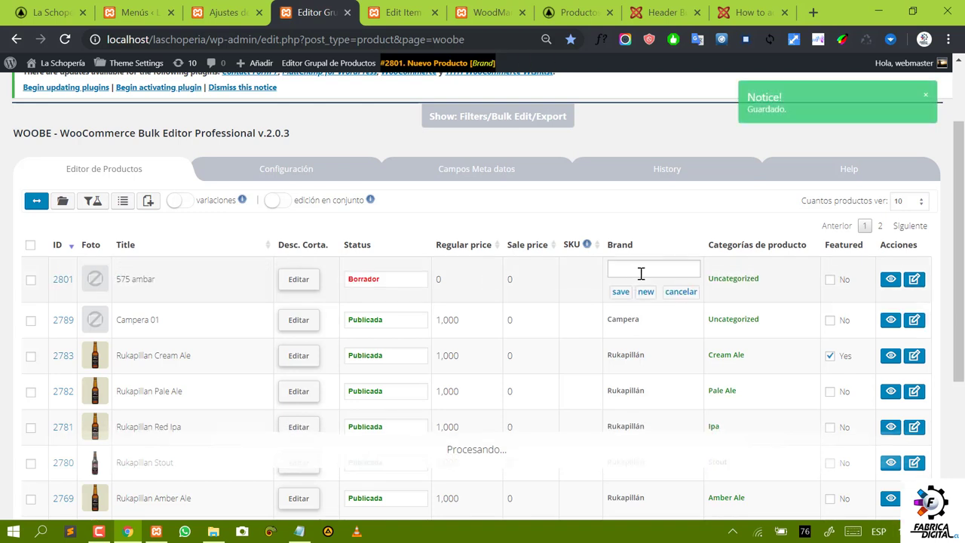
click(641, 273)
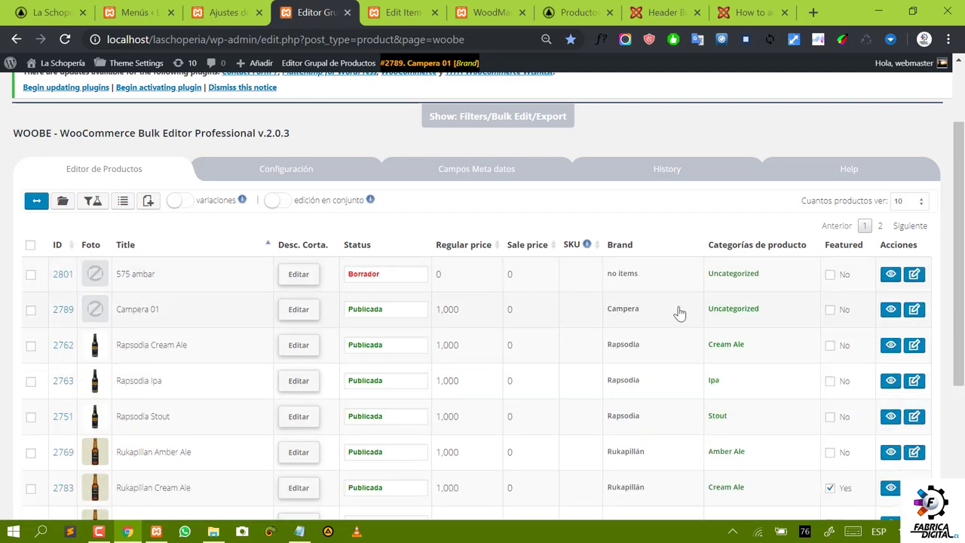
click(623, 279)
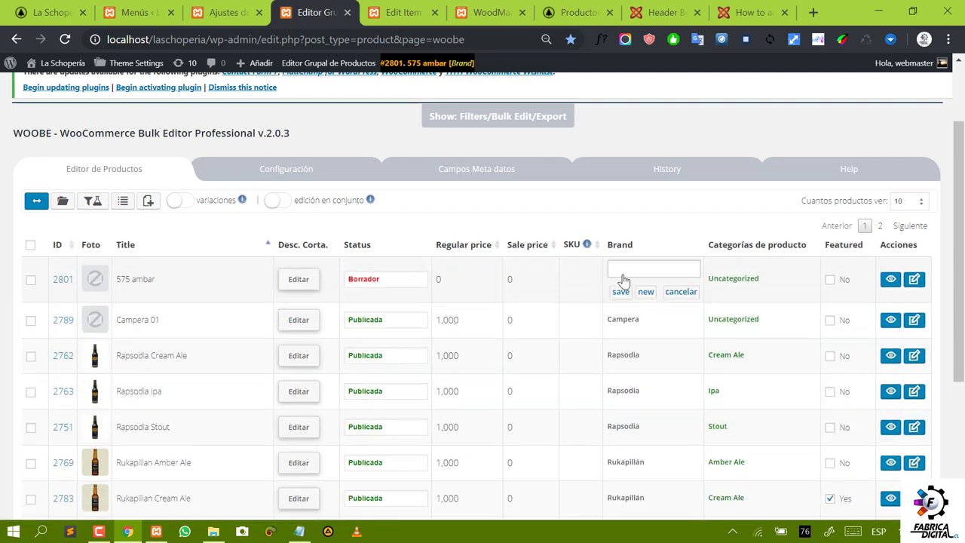
click(625, 270)
click(626, 301)
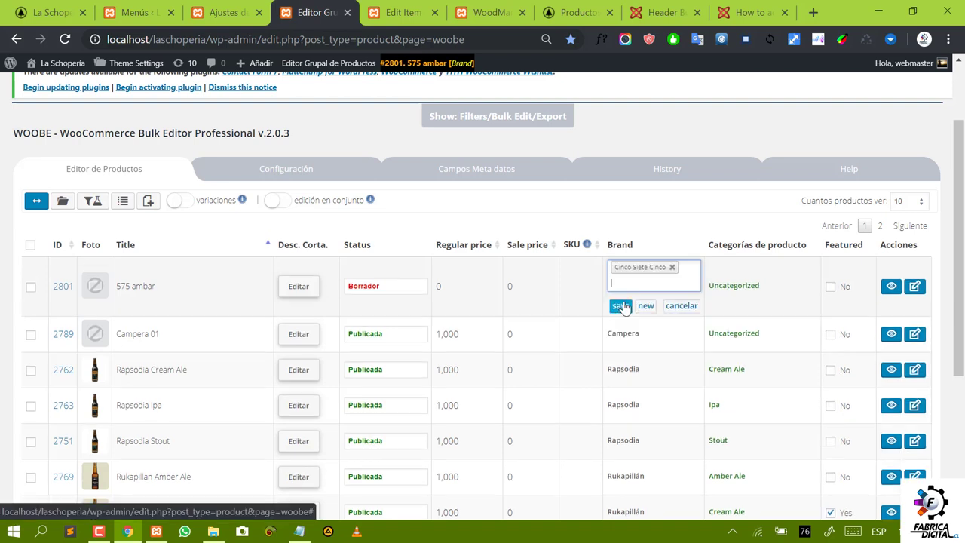
click(622, 307)
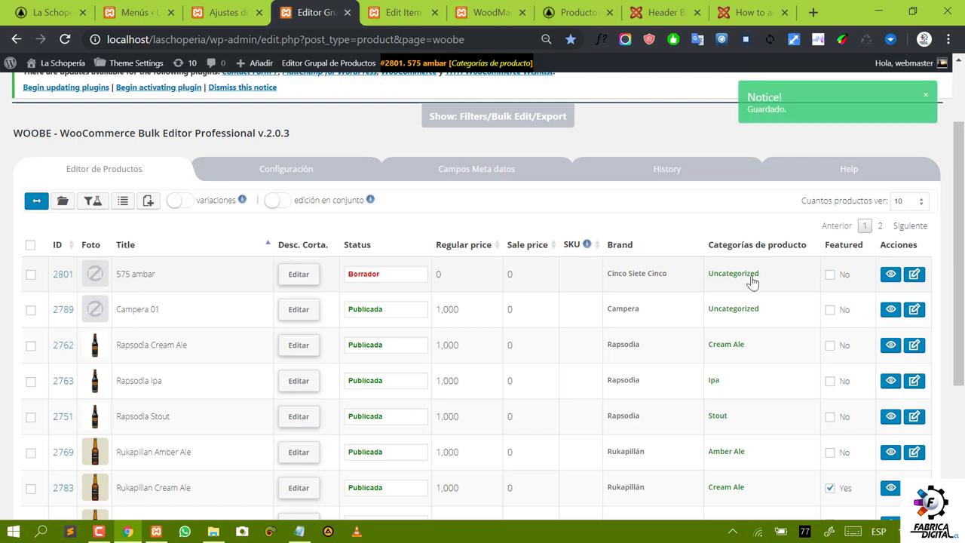
Step: Enter "Ambar" as a new category term and assign 575 ambar to the Amber Ale category instead of Uncategorized
click(751, 277)
scroll(474, 345, down, 5)
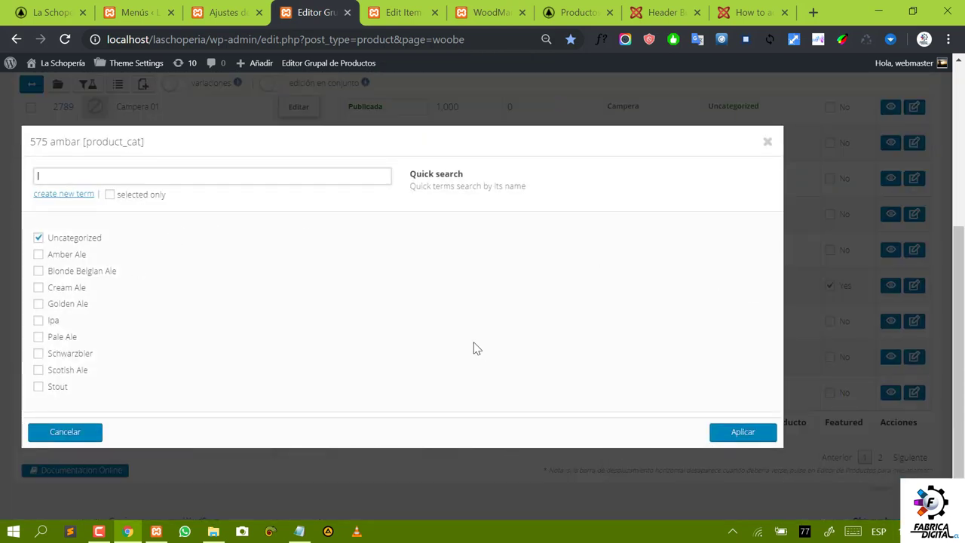
click(76, 195)
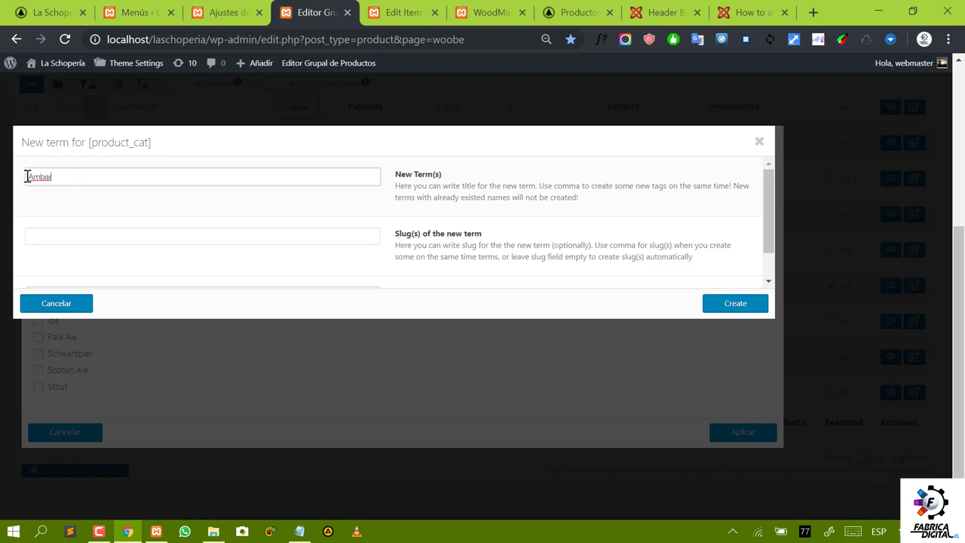
text(Ambar)
click(735, 303)
click(745, 432)
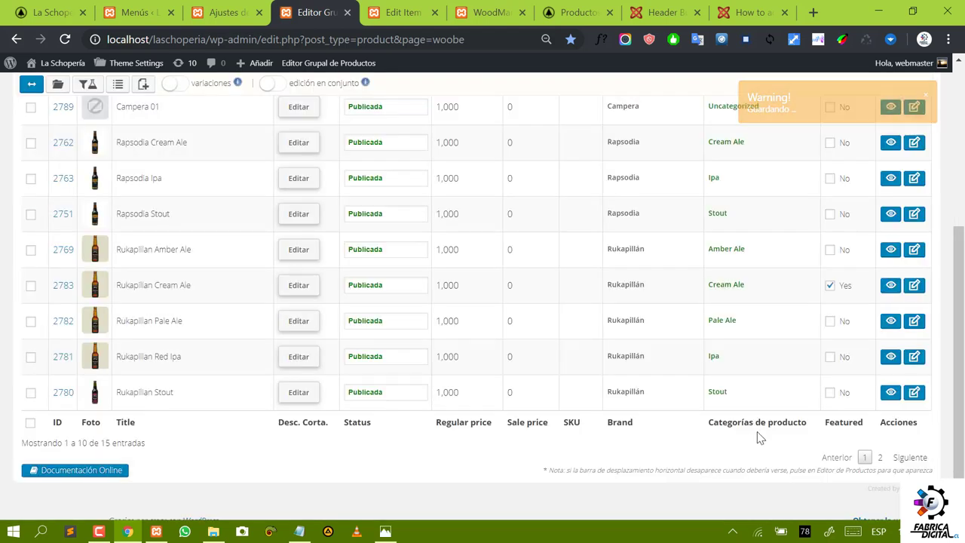
Step: Mark the 575 ambar product as featured
scroll(718, 320, up, 2)
scroll(718, 320, up, 2)
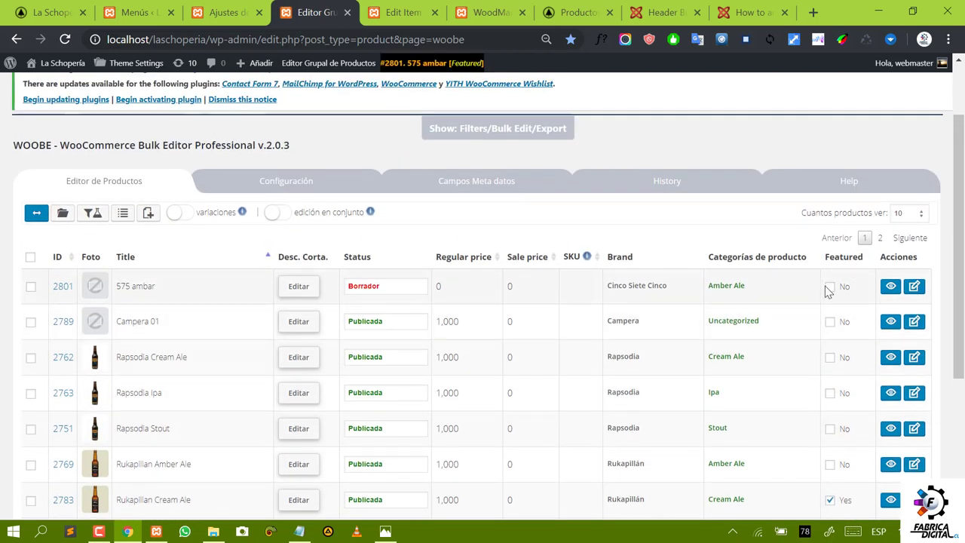
click(831, 287)
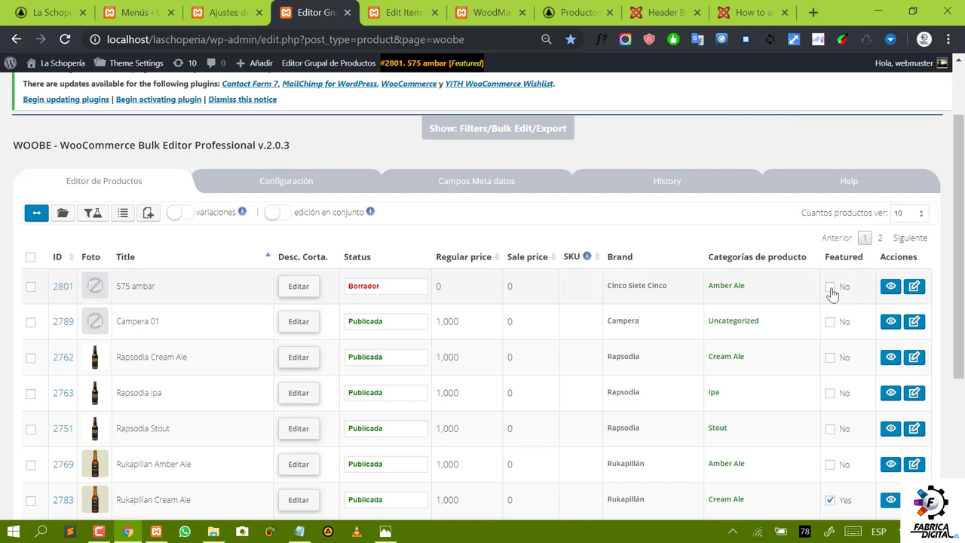
click(830, 288)
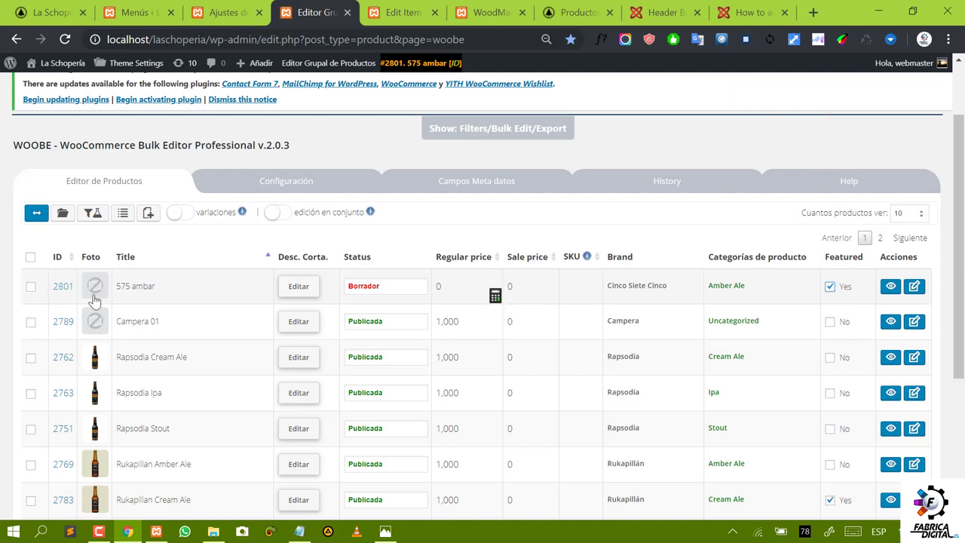
Step: Upload the four 575 bottle images to the media library and set the 575 ambar image as the 575 ambar product's photo
mouse_move(95, 292)
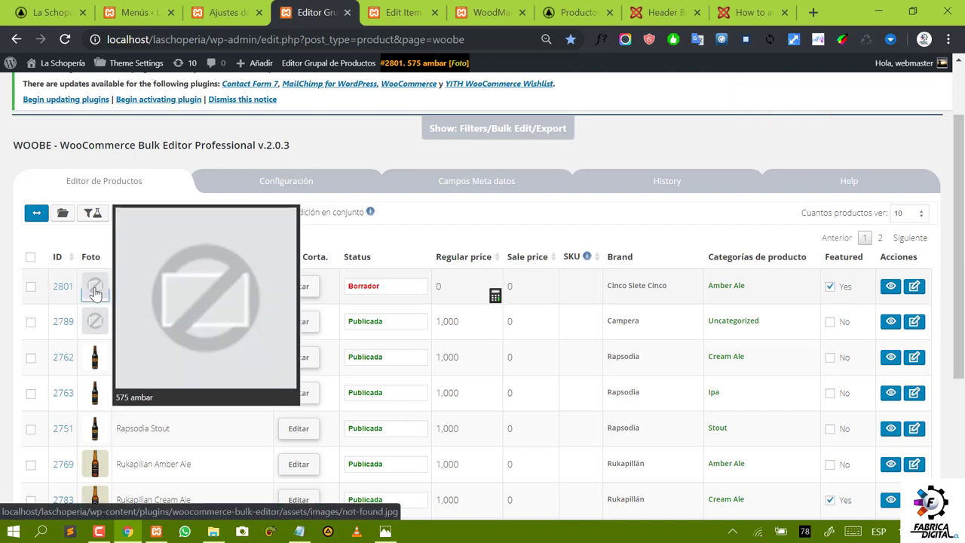
click(95, 293)
click(510, 296)
drag(585, 203, 278, 101)
click(847, 494)
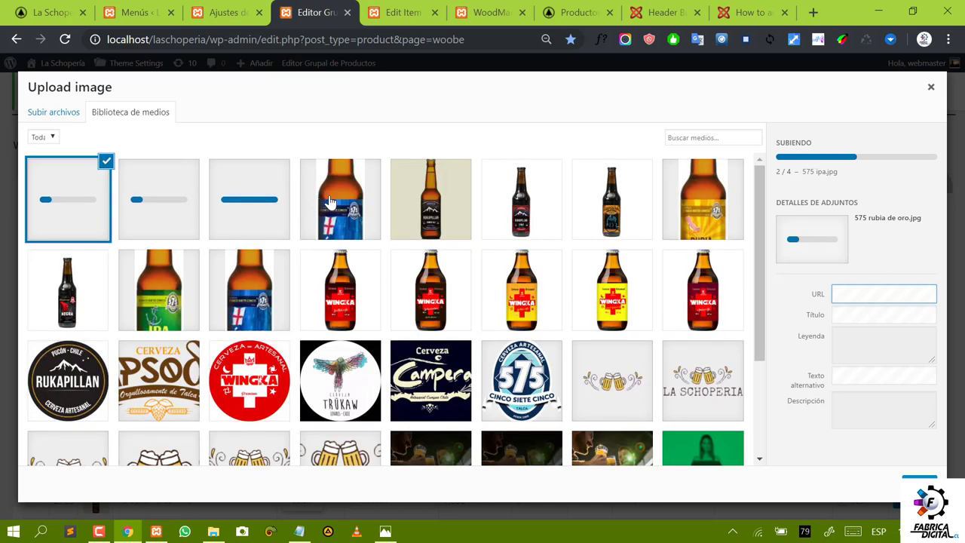
click(329, 202)
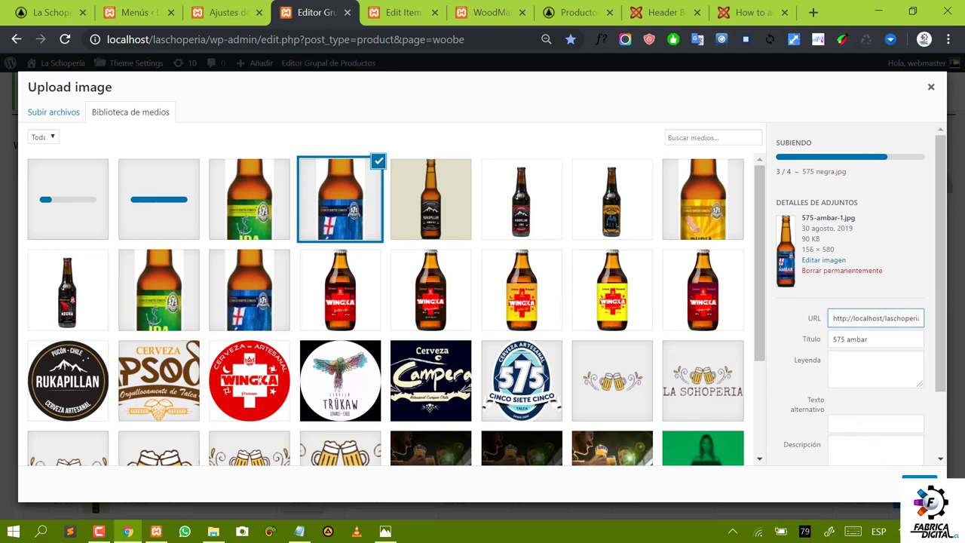
click(919, 483)
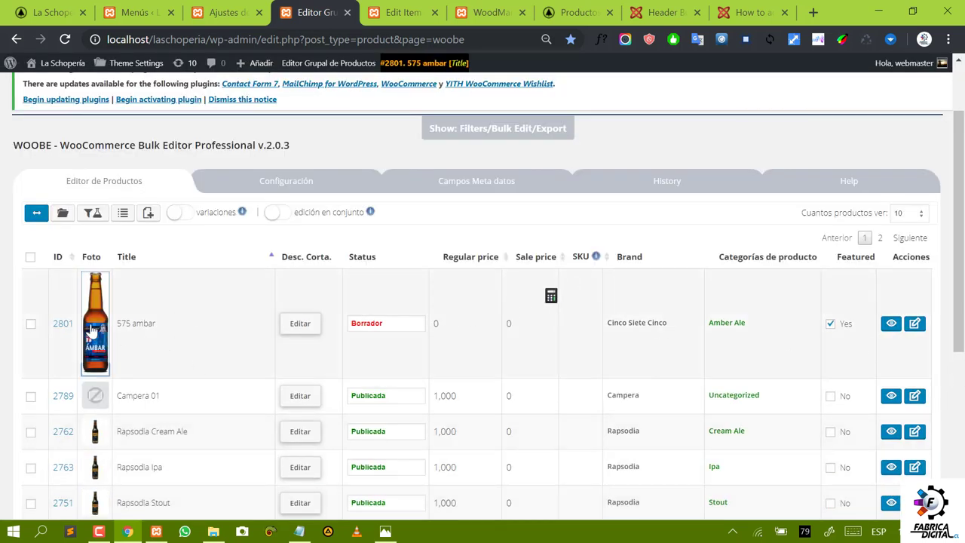
Step: Change the status of the 575 ambar product to Publicada
mouse_move(92, 332)
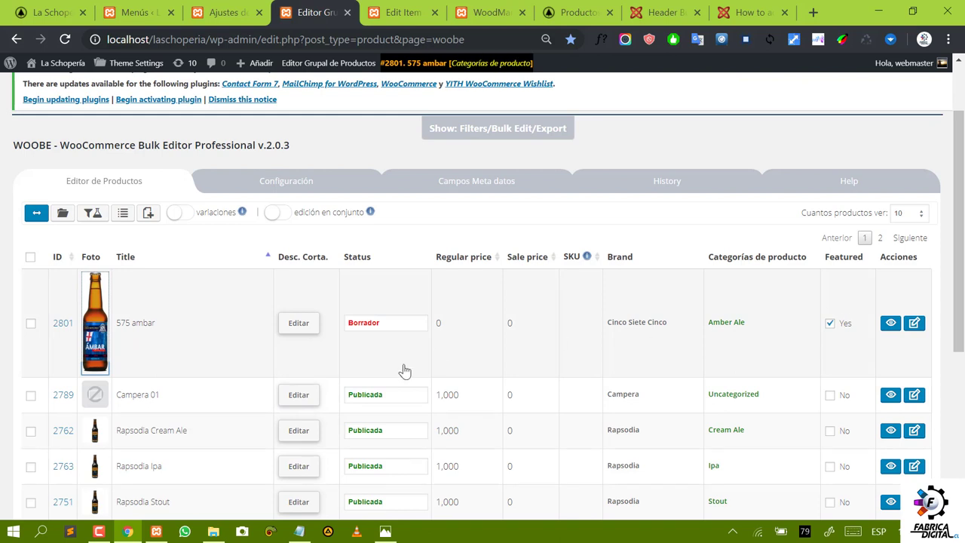
click(396, 326)
click(384, 416)
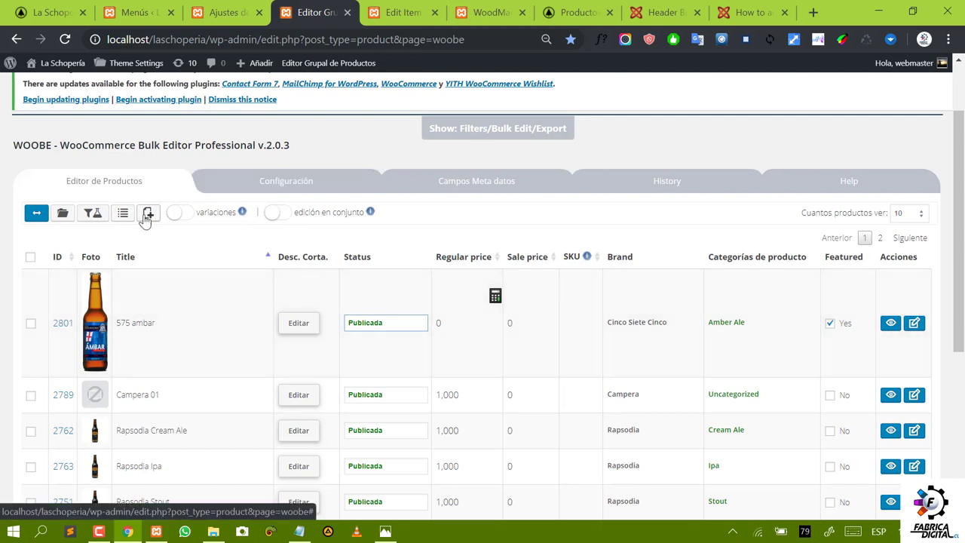
Step: Duplicate the 575 ambar product 3 times
click(30, 325)
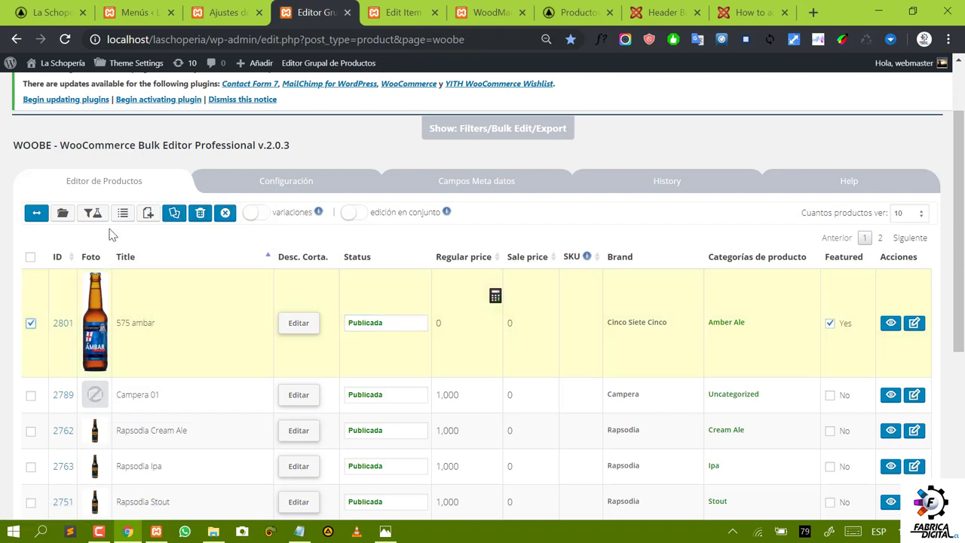
click(30, 325)
click(31, 325)
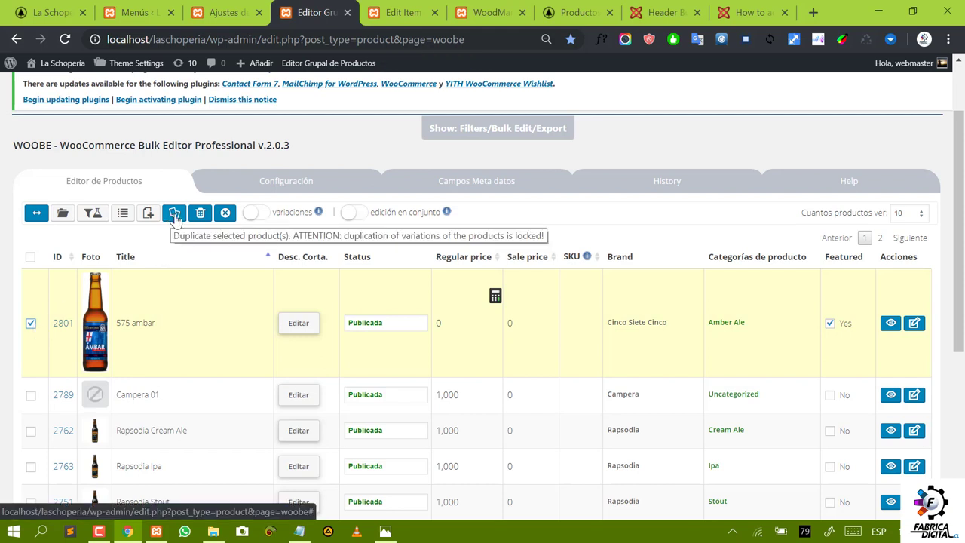
click(175, 216)
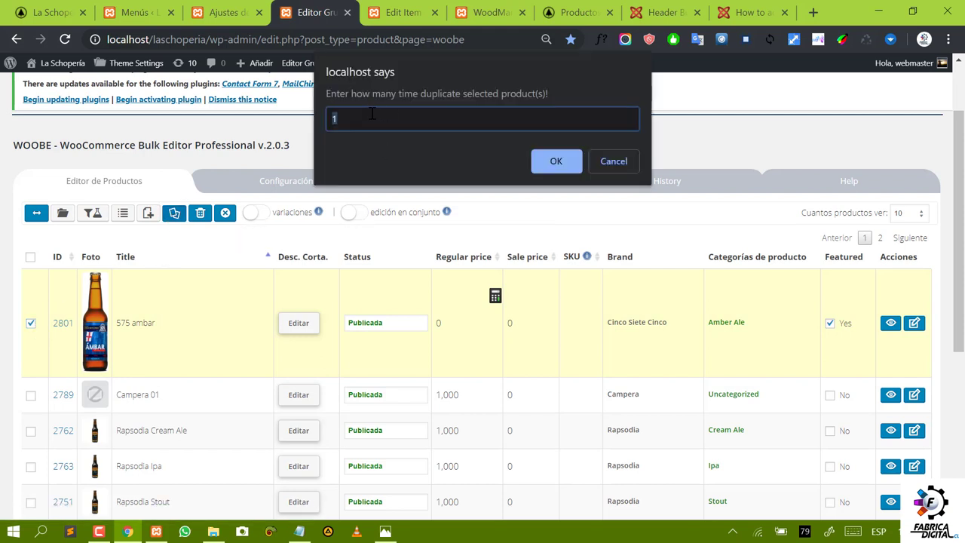
text(3)
click(550, 161)
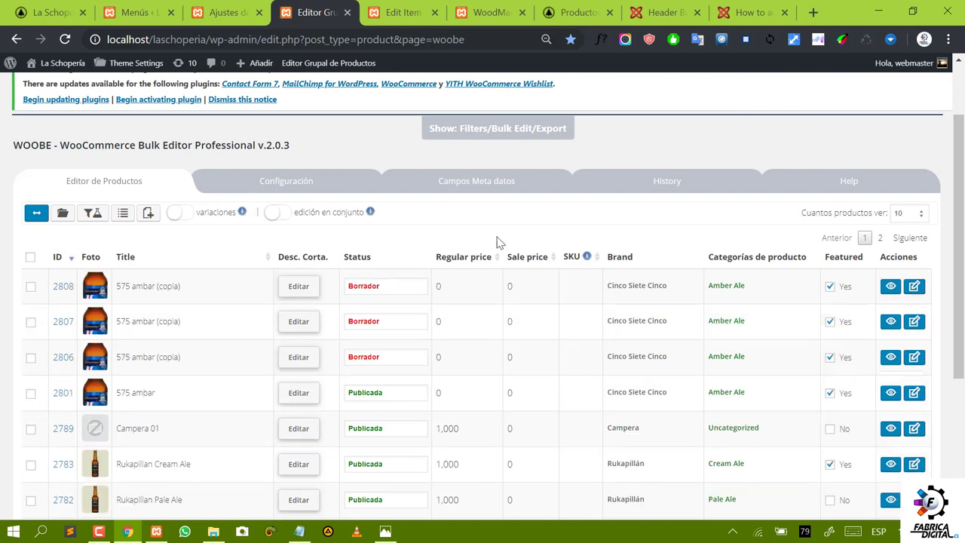
Step: Set the green 575 ipa bottle image as the photo of the 575 ambar copy with ID 2806
click(168, 364)
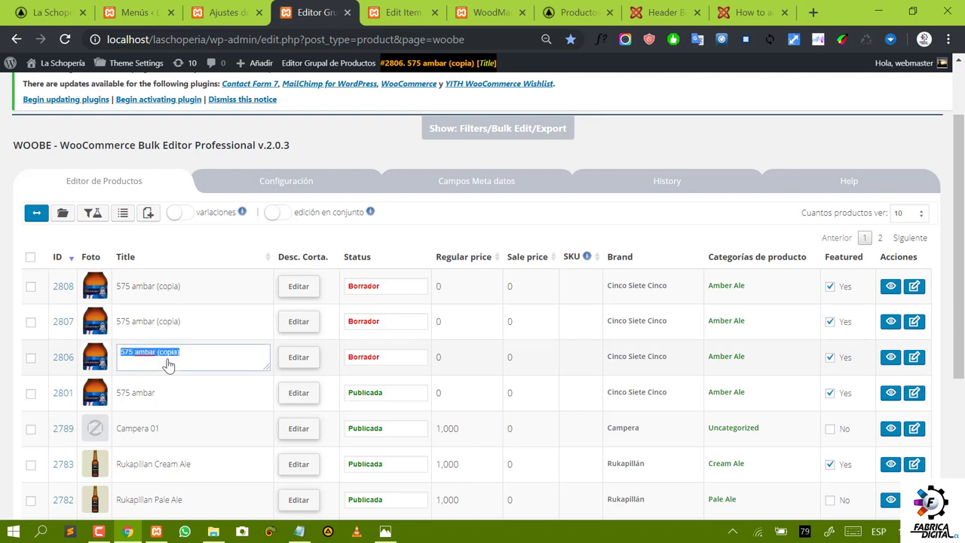
click(95, 361)
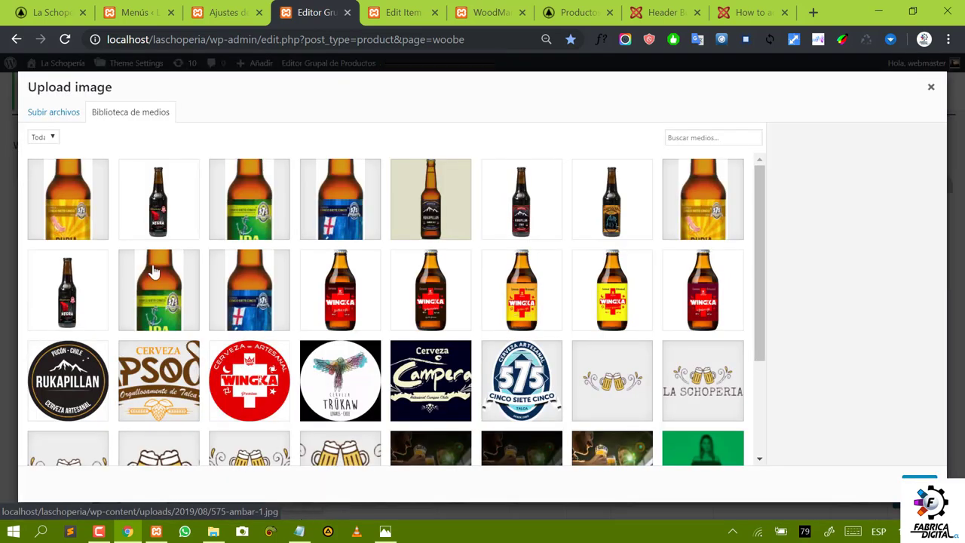
click(248, 215)
click(919, 482)
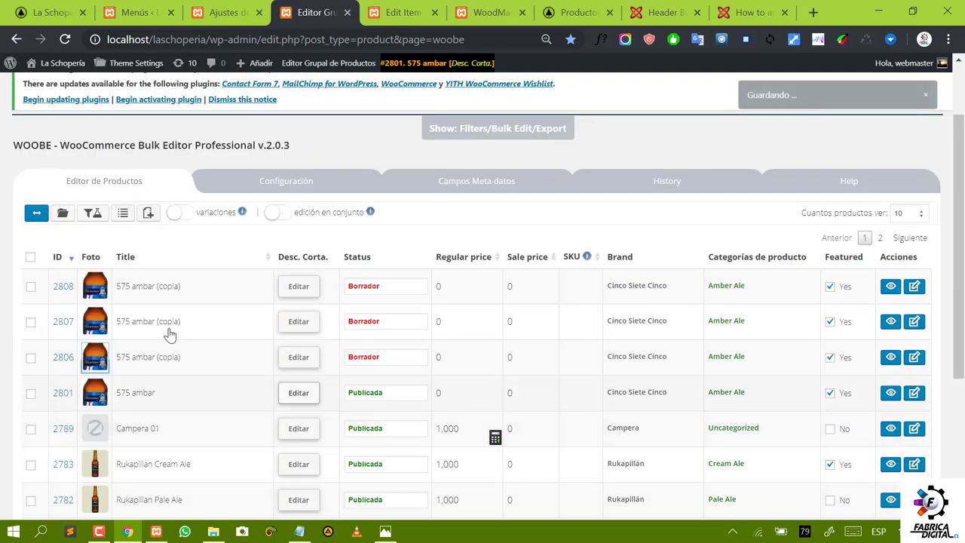
Step: Retitle the 575 ambar copy that has the green IPA bottle photo as "575 ipa"
click(161, 391)
click(189, 387)
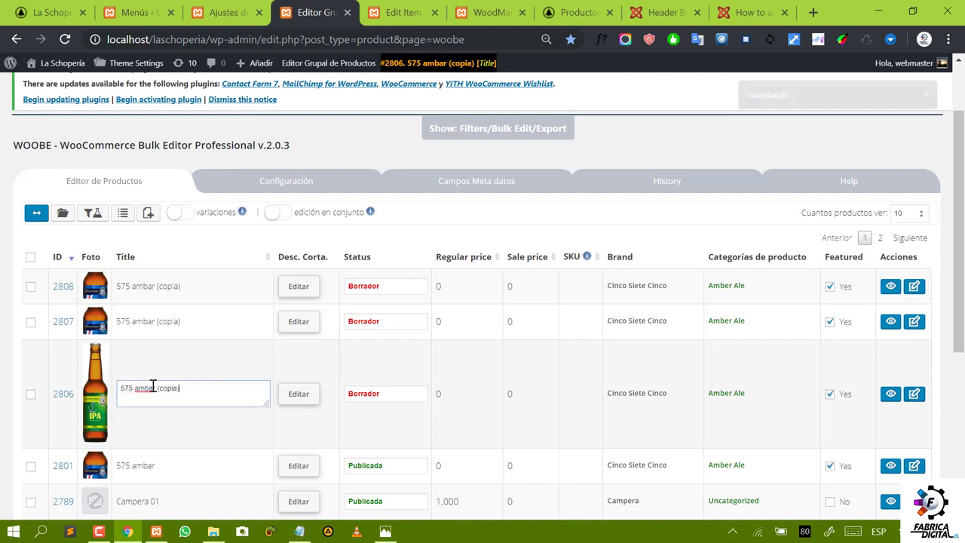
drag(134, 387, 206, 389)
key(BackSpace)
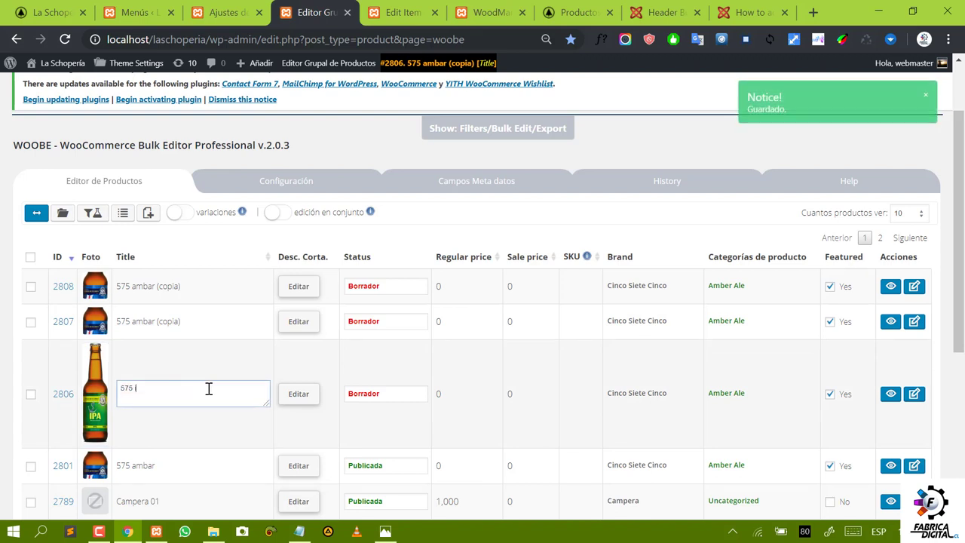
key(BackSpace)
key(BackSpace)
key(BackSpace)
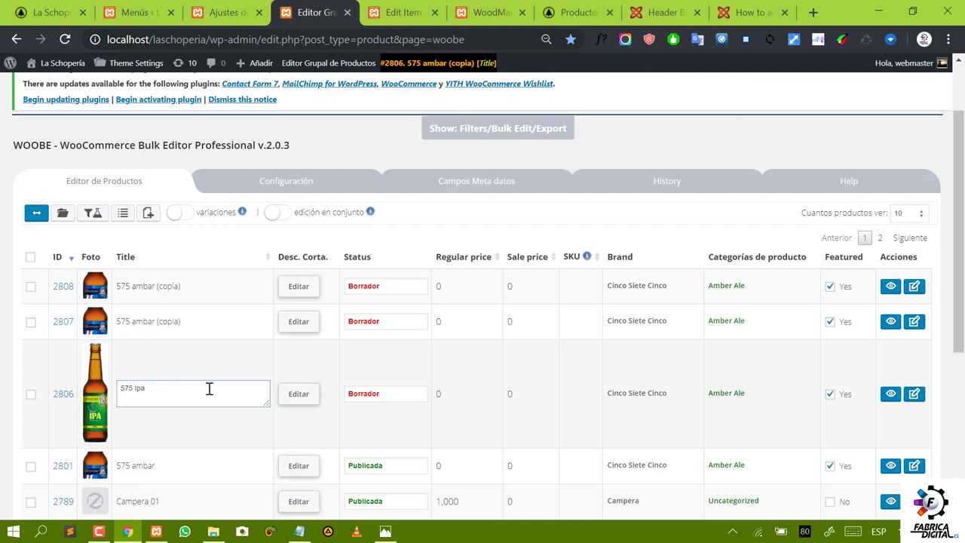
key(Return)
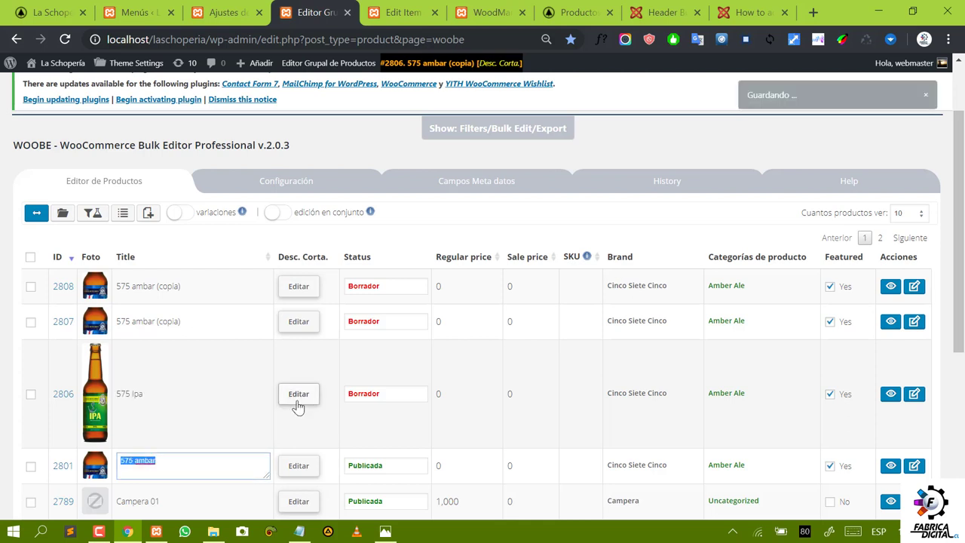
Step: Set the 575 negra image as the photo of the 575 ambar copy with ID 2808
click(136, 292)
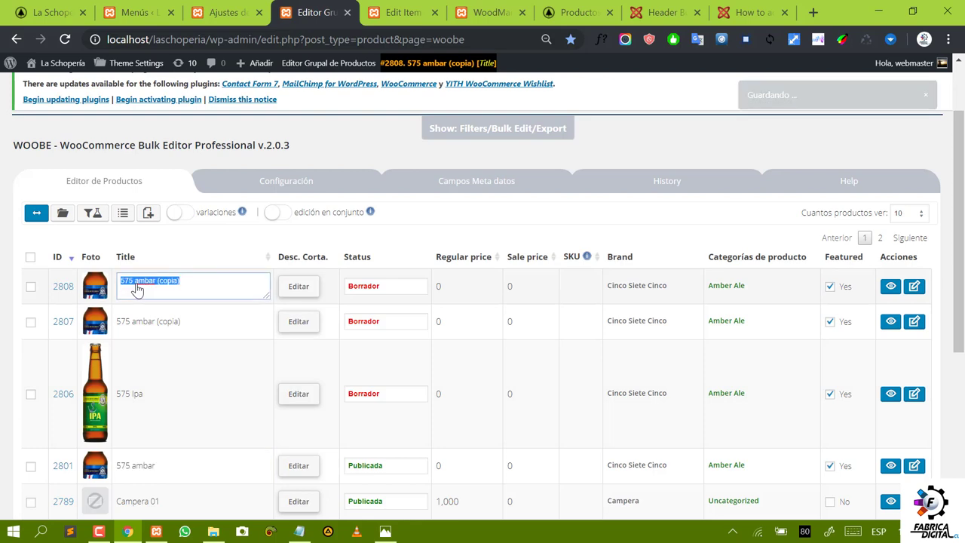
click(92, 294)
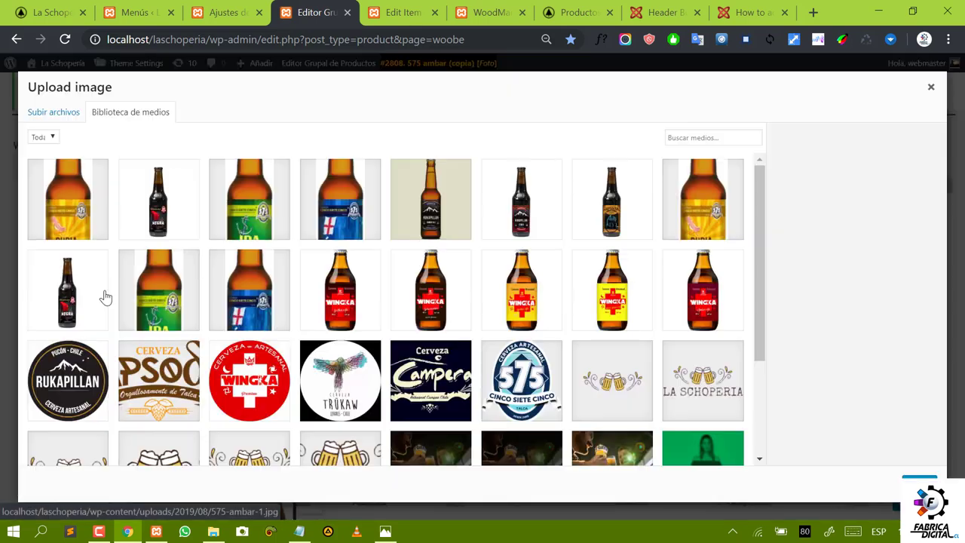
click(145, 214)
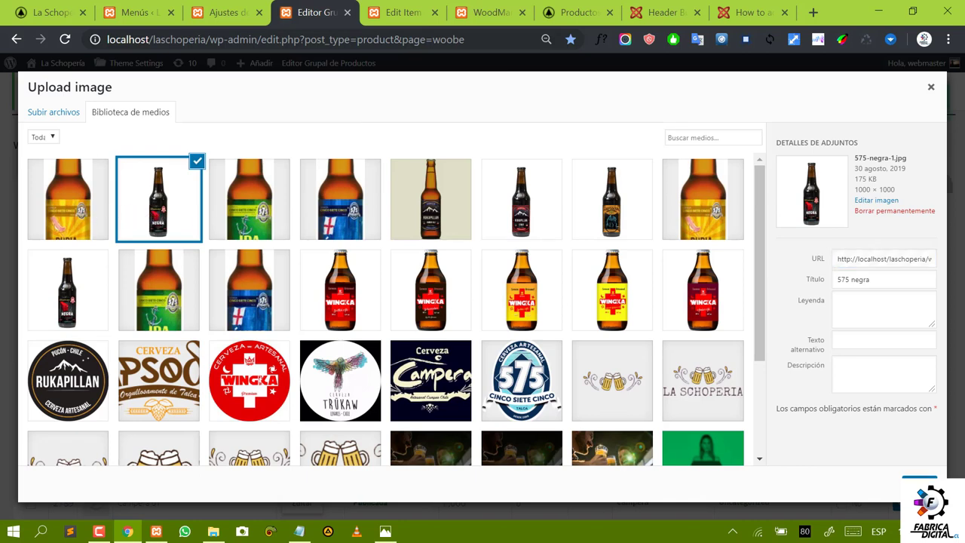
click(919, 486)
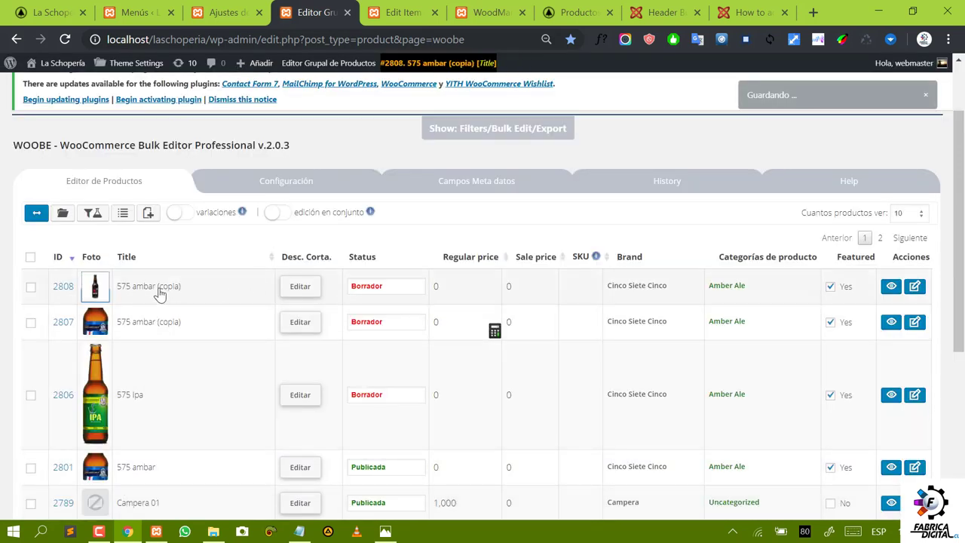
scroll(177, 360, down, 1)
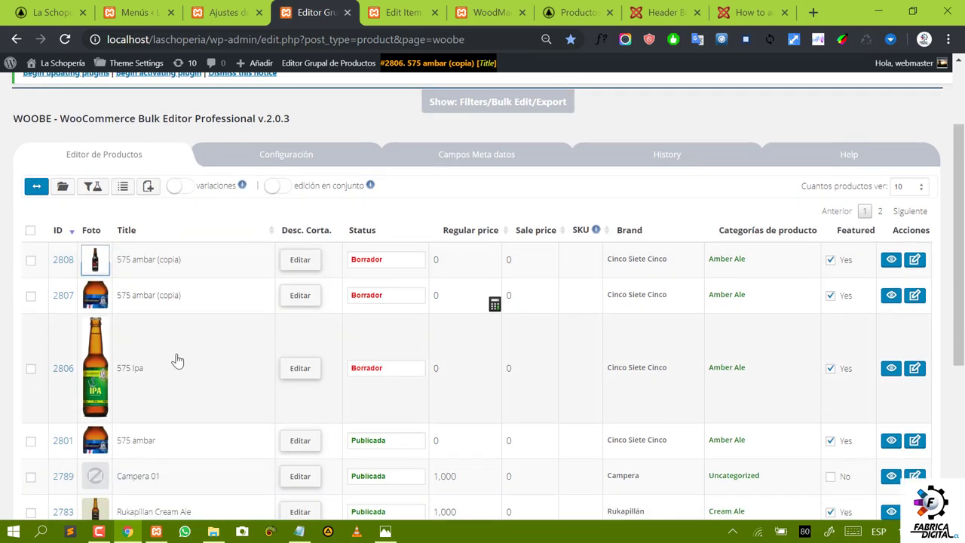
scroll(177, 360, down, 1)
scroll(94, 188, down, 1)
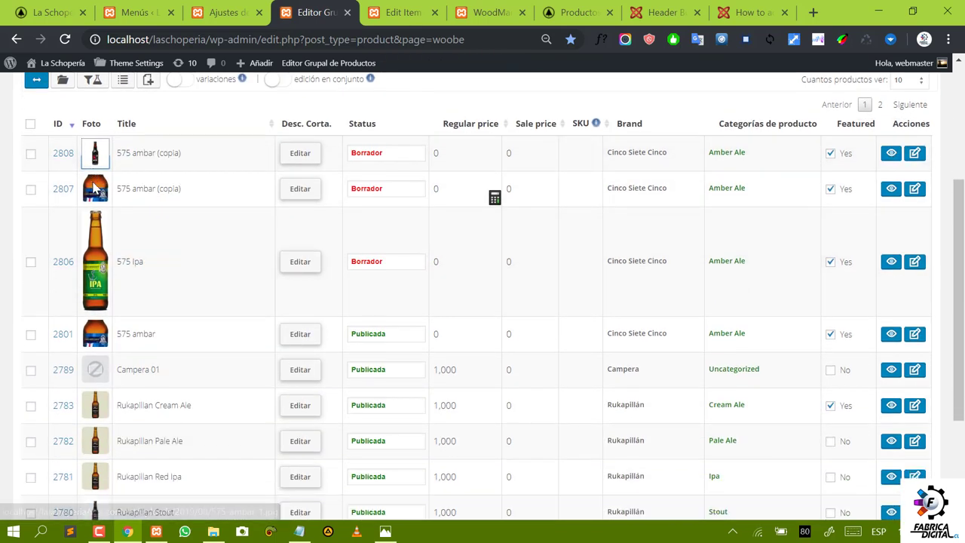
scroll(94, 188, down, 1)
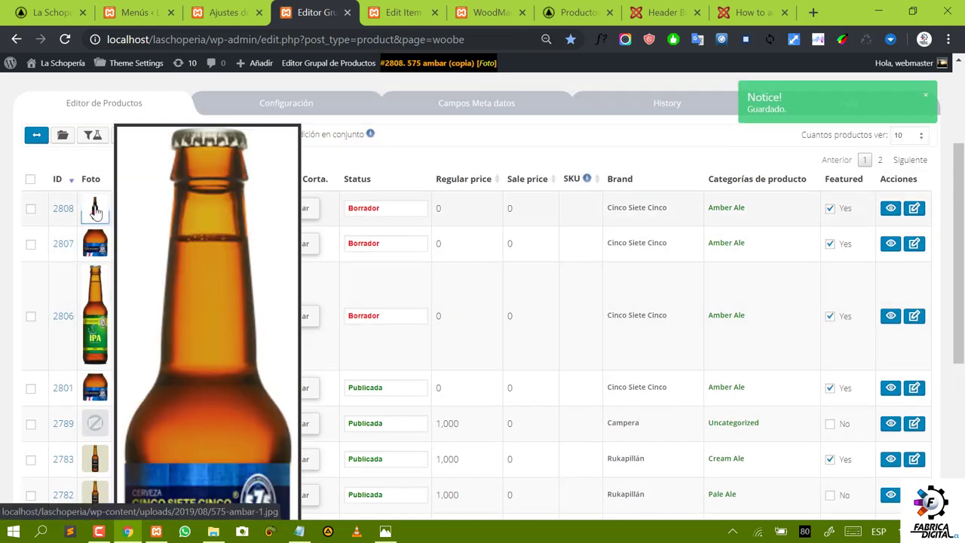
Step: Retitle the 575 ambar copy that has the black bottle photo as "575 Negra"
click(94, 211)
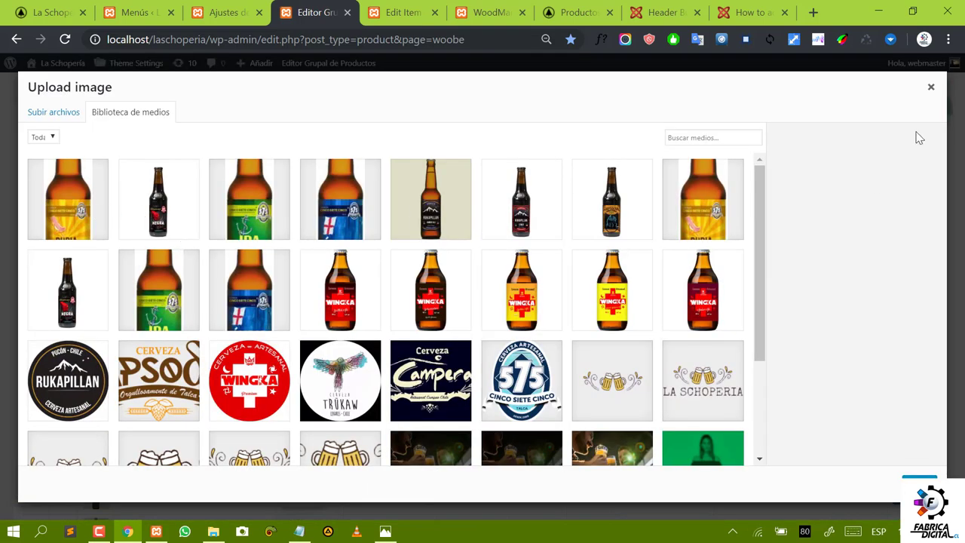
click(931, 87)
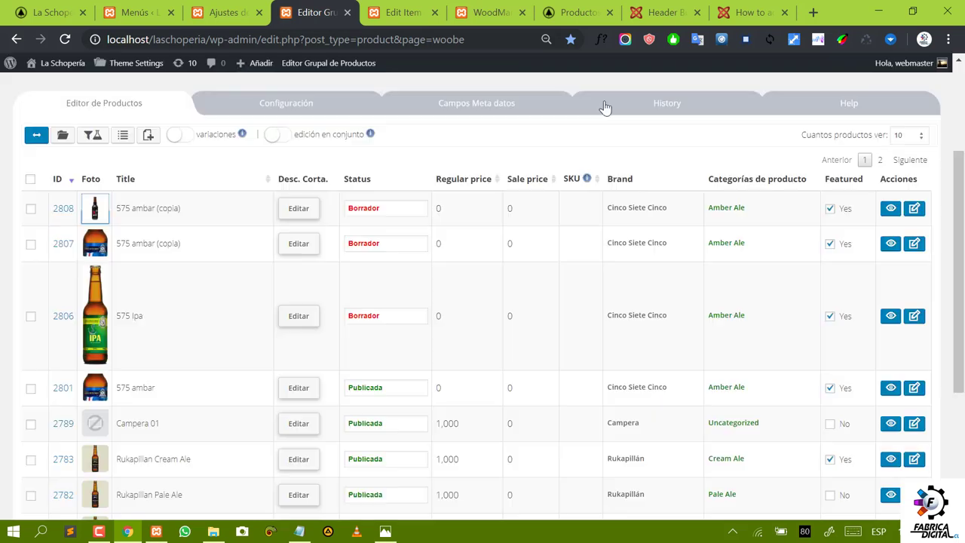
click(153, 211)
click(139, 202)
drag(138, 203, 210, 196)
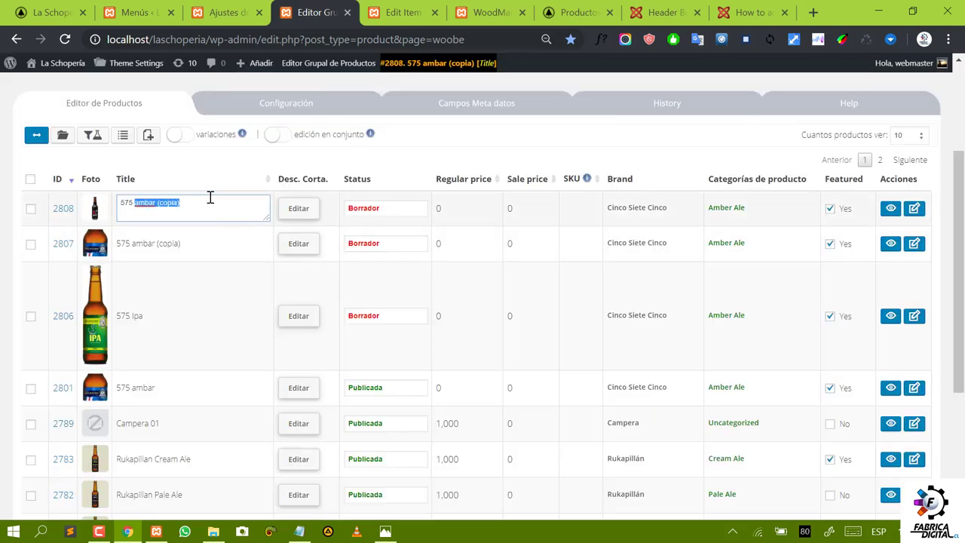
text(negr)
text(a)
key(Return)
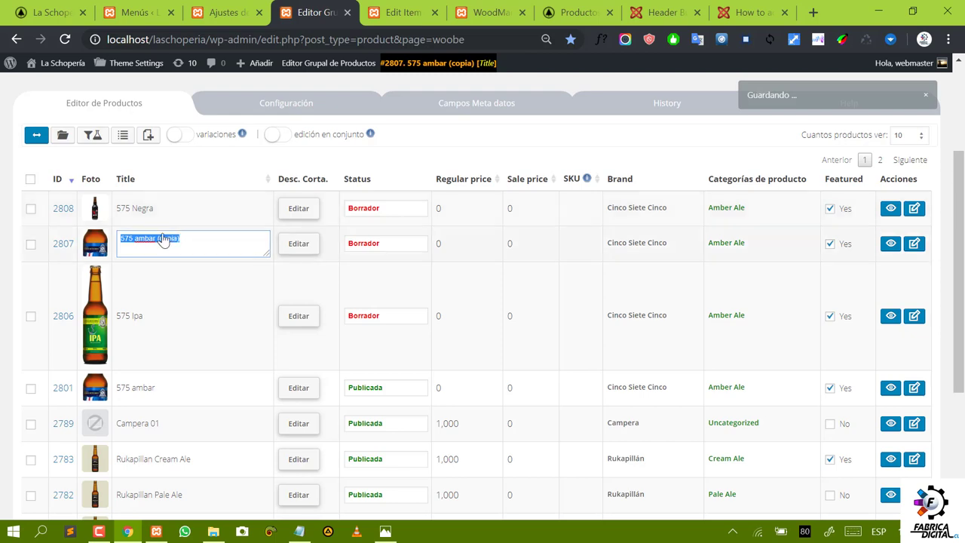
Step: Set the 575 rubia de oro image as the photo of the 575 ambar copy with ID 2807
click(90, 249)
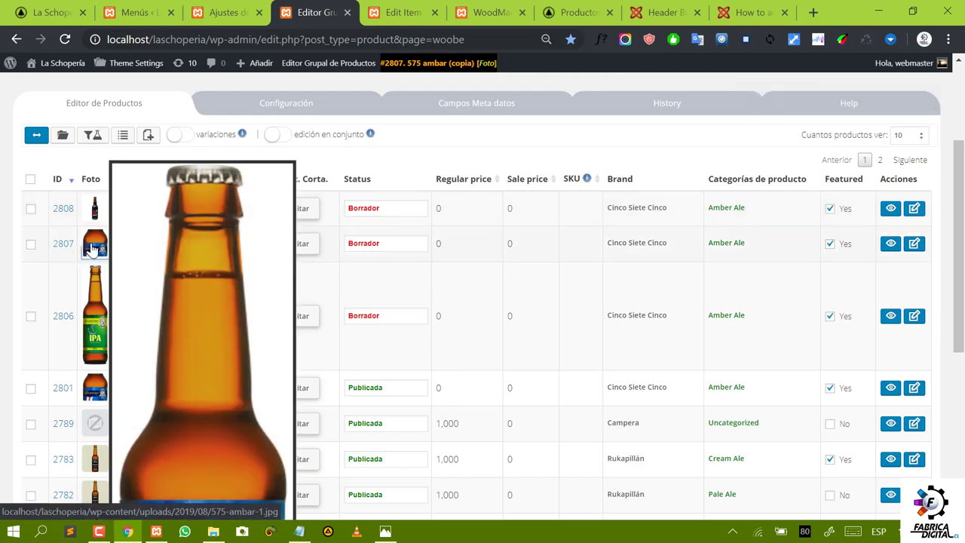
click(91, 249)
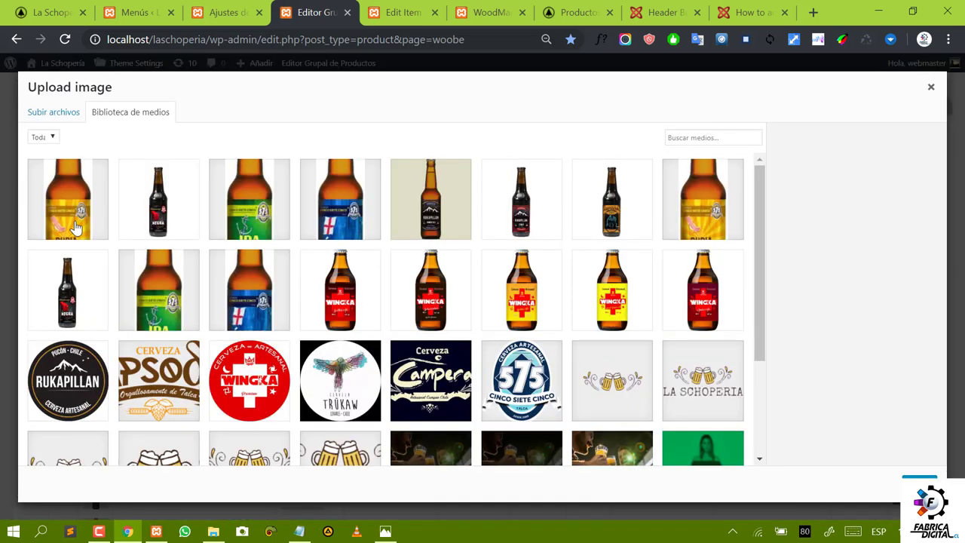
click(76, 226)
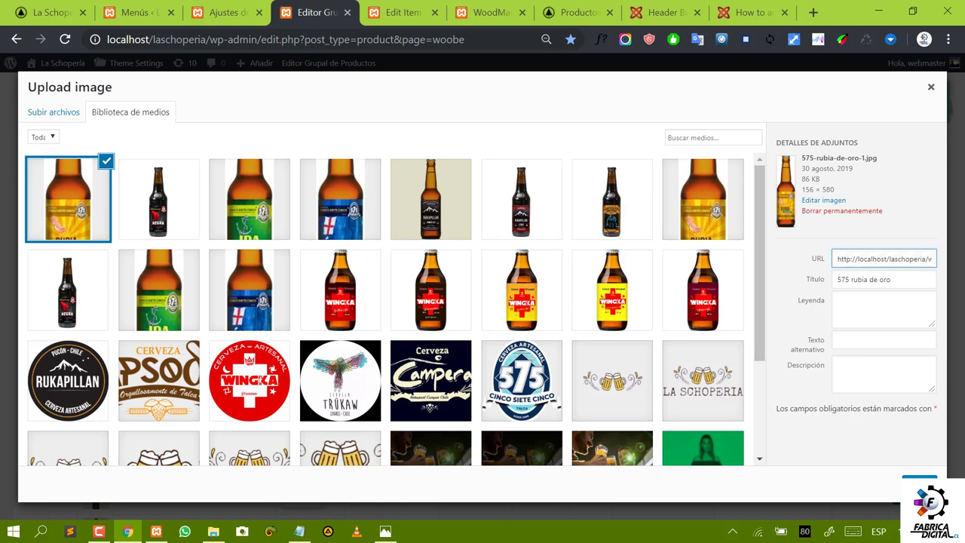
click(919, 482)
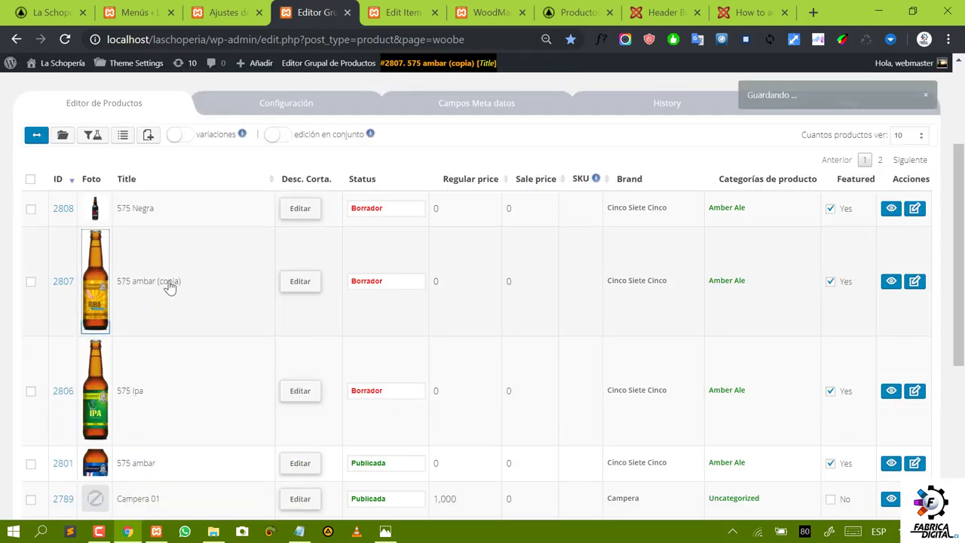
Step: Retitle the 575 ambar copy that has the yellow Rubia bottle photo as "575 Rubia"
click(151, 286)
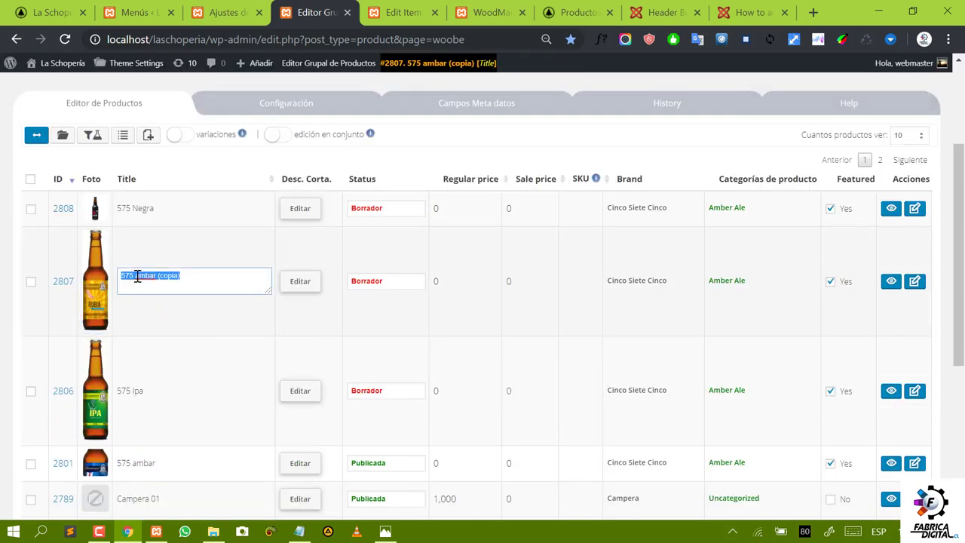
drag(135, 276, 198, 277)
text(Rubia)
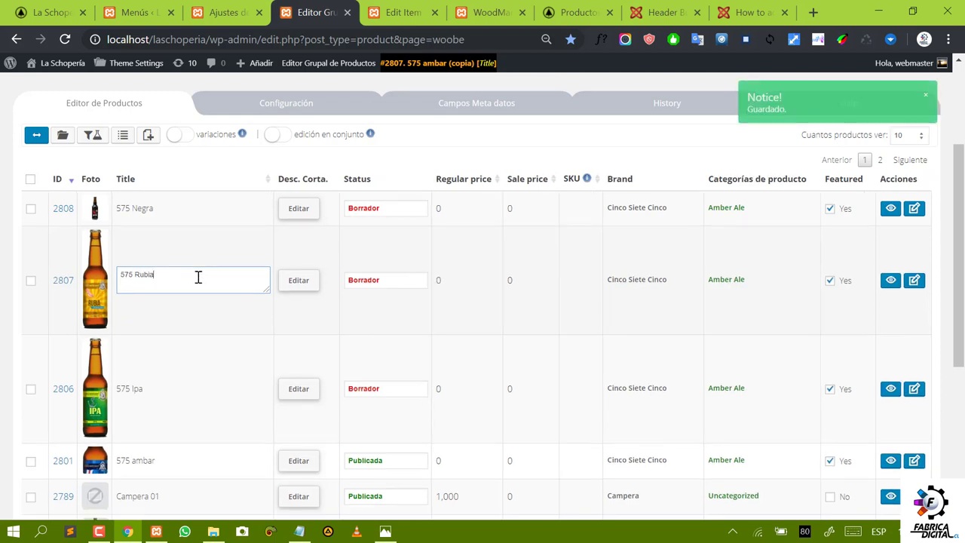
key(Tab)
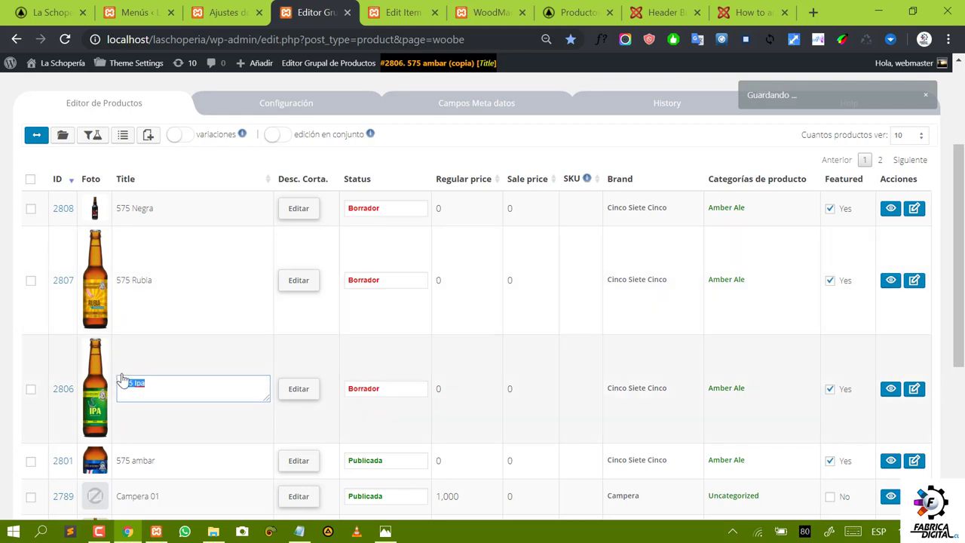
Step: Correct the title of the original 575 ambar product with ID 2801 to "575 Ámbar"
click(149, 465)
click(140, 459)
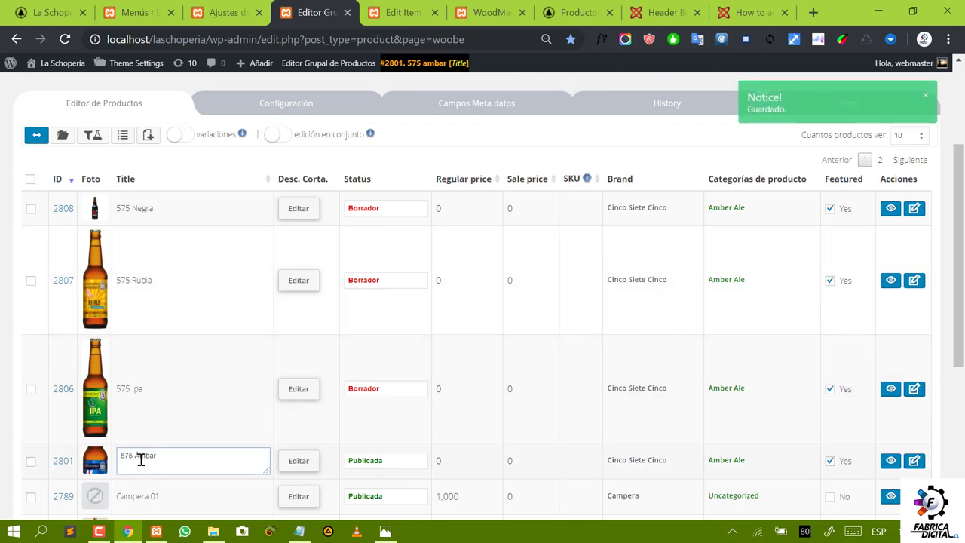
key(Tab)
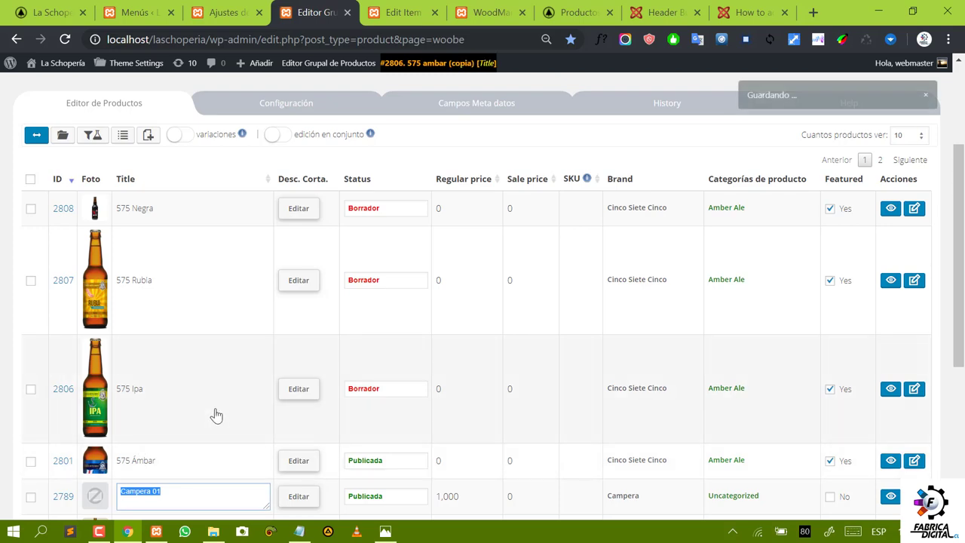
Step: Set the status of the 575 Negra, 575 Rubia and 575 Ipa products to Publicada
scroll(384, 315, up, 1)
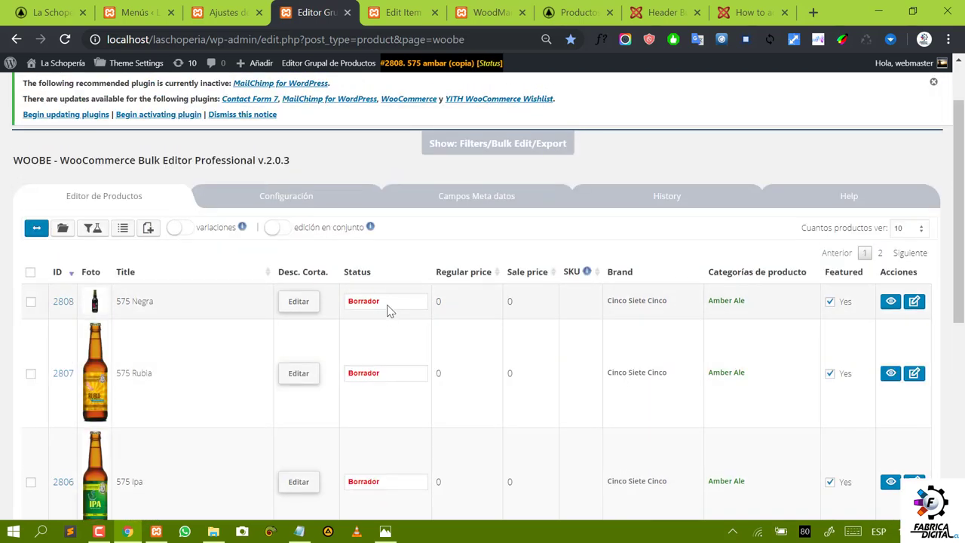
click(394, 309)
click(394, 309)
click(392, 309)
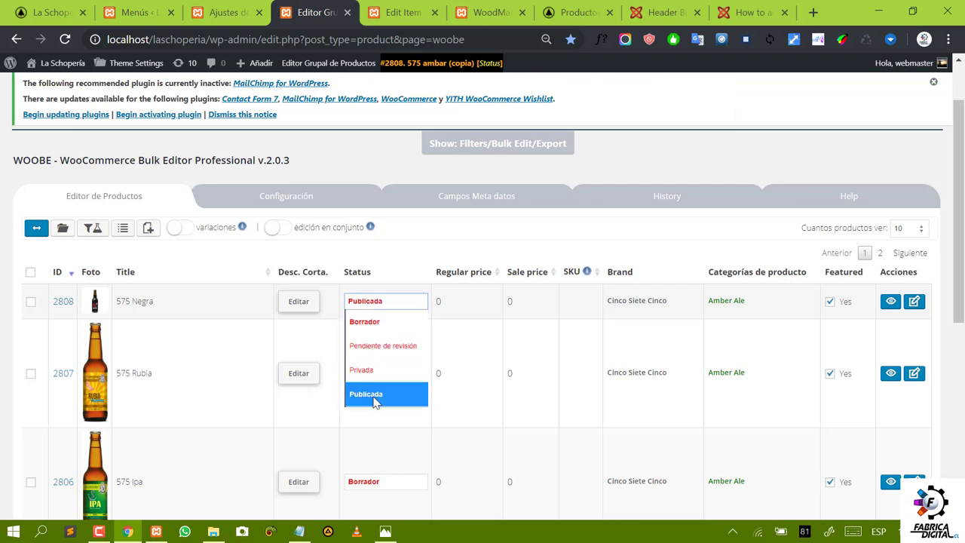
click(381, 394)
scroll(389, 310, down, 1)
click(388, 292)
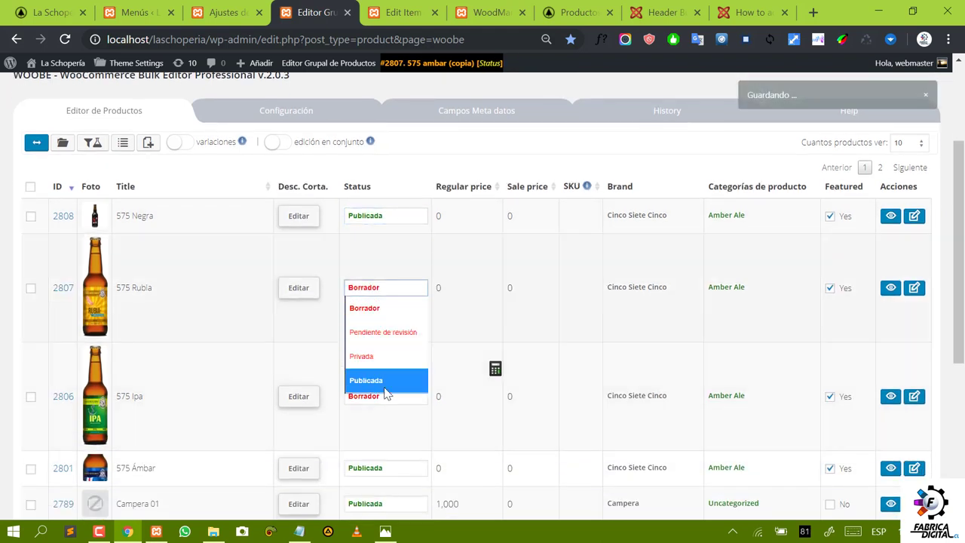
click(384, 381)
click(388, 397)
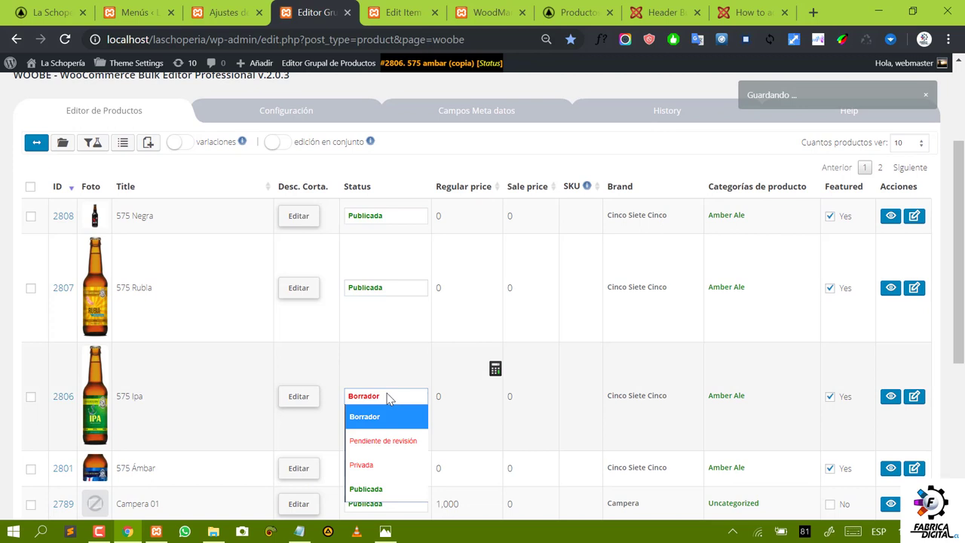
click(372, 492)
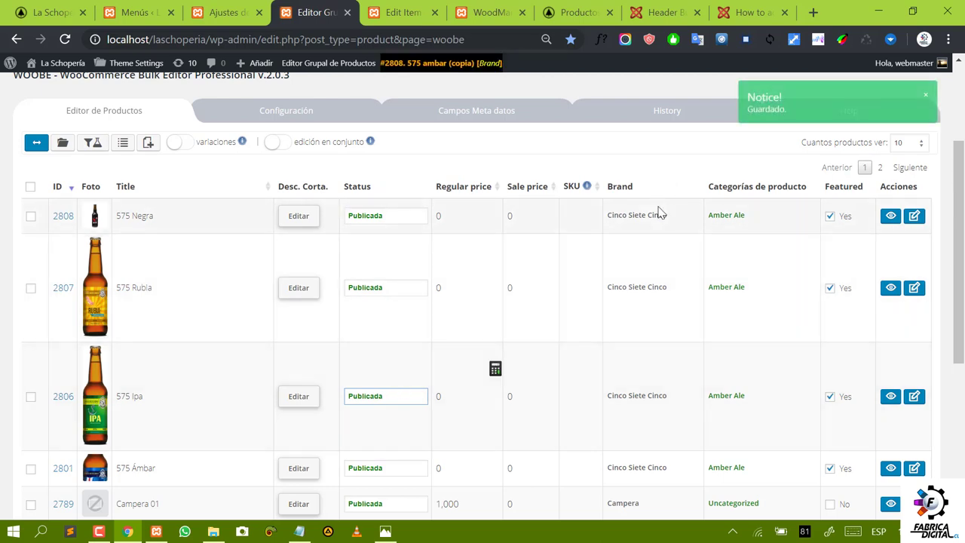
Step: Set the regular price of 575 Negra, 575 Rubia, 575 Ipa and 575 Ámbar to 1000
scroll(700, 239, down, 3)
scroll(701, 239, up, 1)
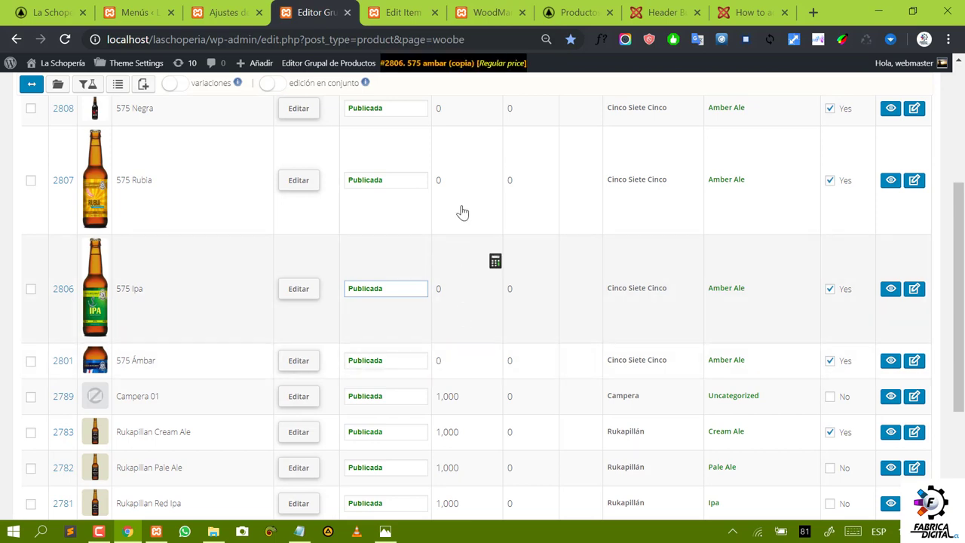
scroll(459, 211, up, 2)
click(446, 234)
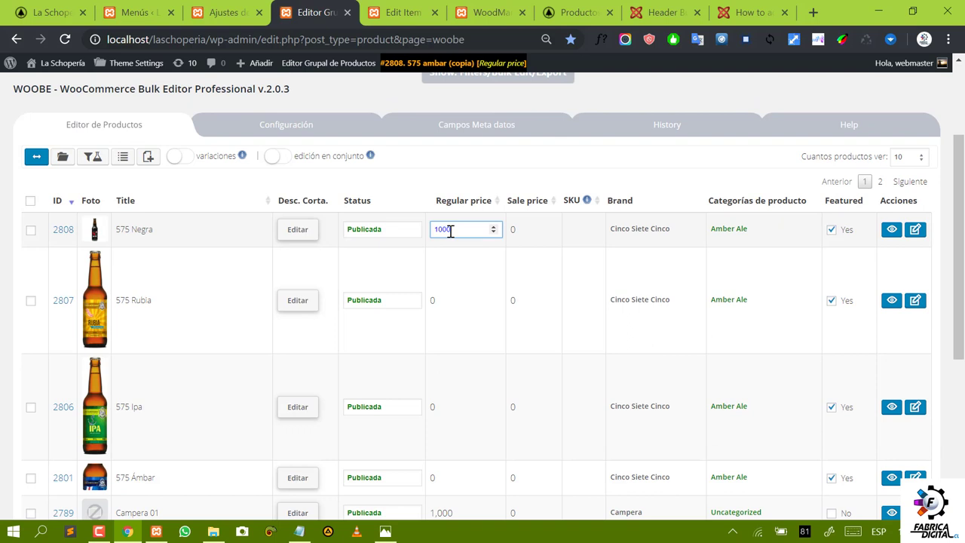
text(1000)
key(Tab)
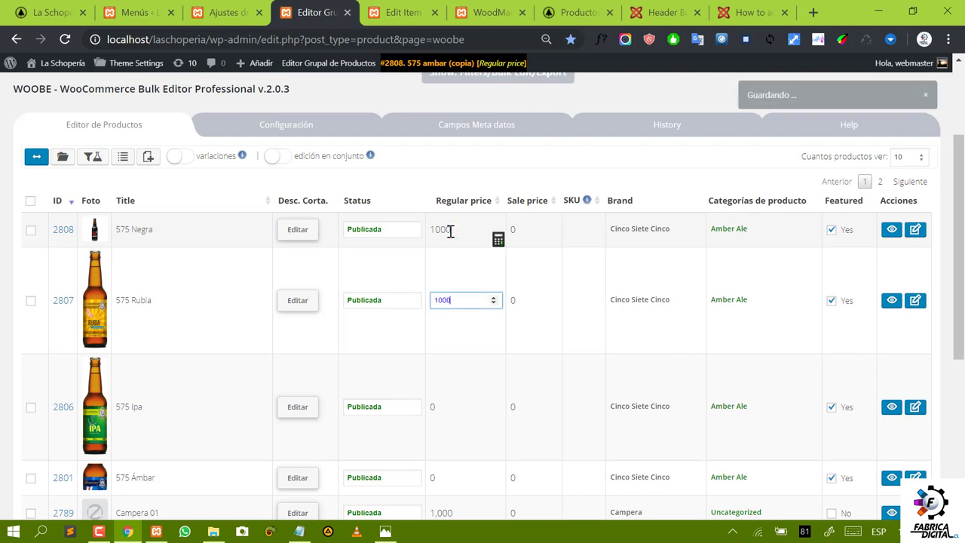
key(Tab)
text(1)
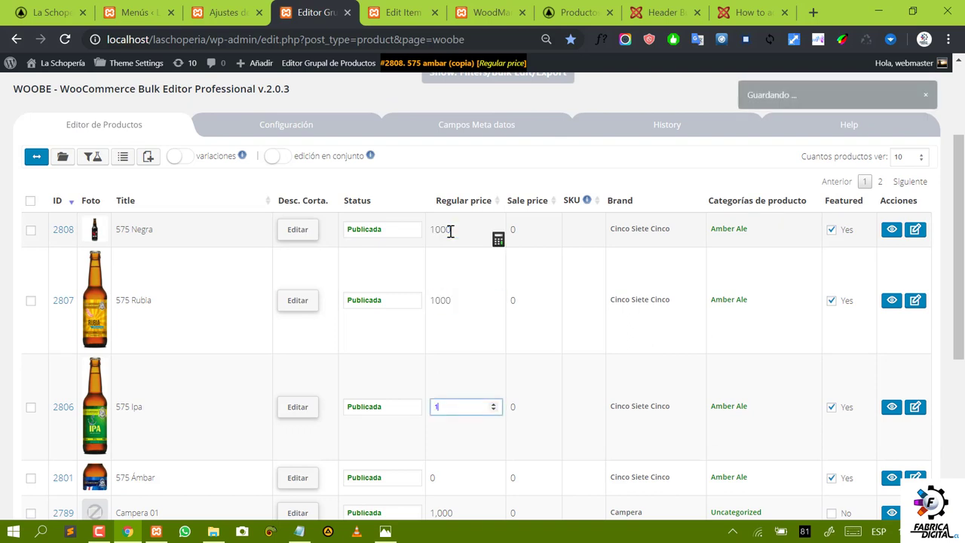
text(000)
key(Tab)
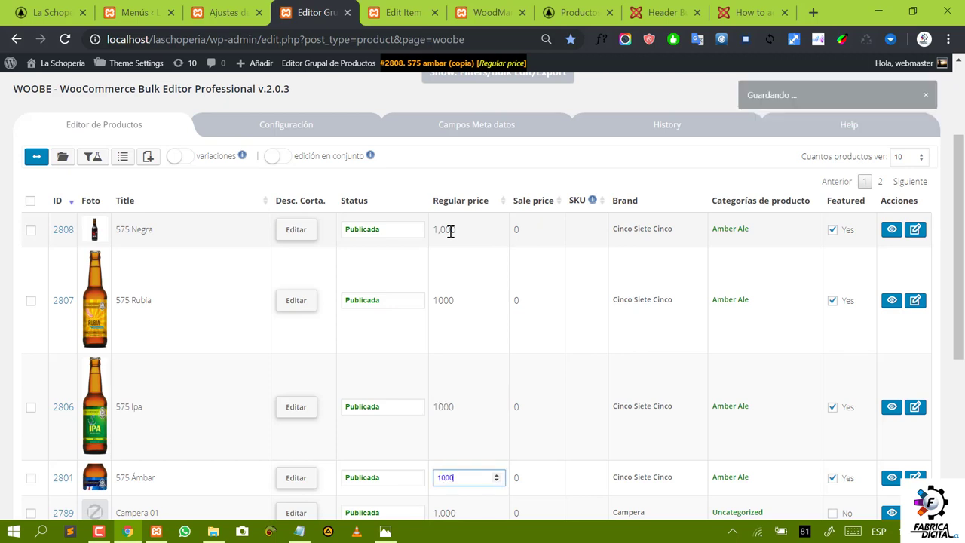
key(Tab)
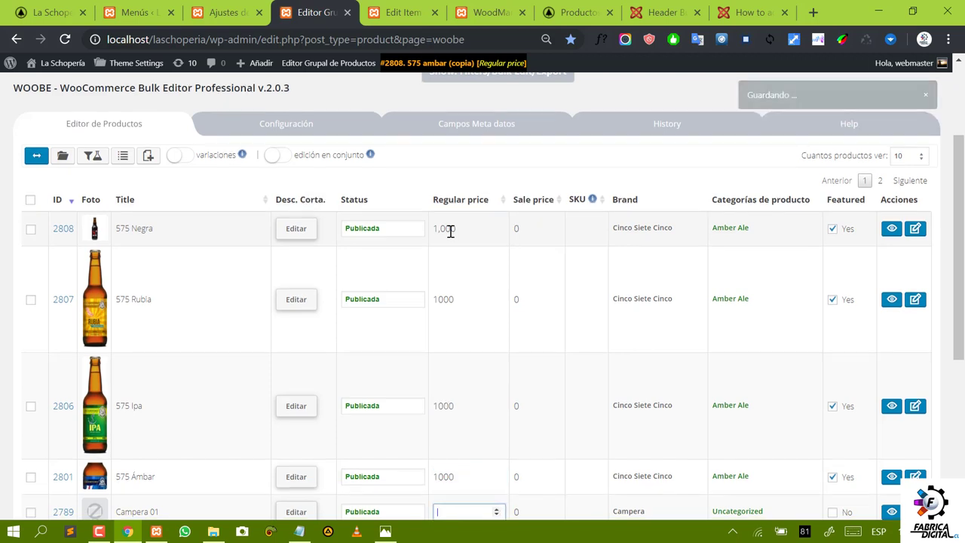
click(520, 230)
Step: Check the regular prices in the product list and save the 575 Ipa price of 1000 again
scroll(554, 279, down, 4)
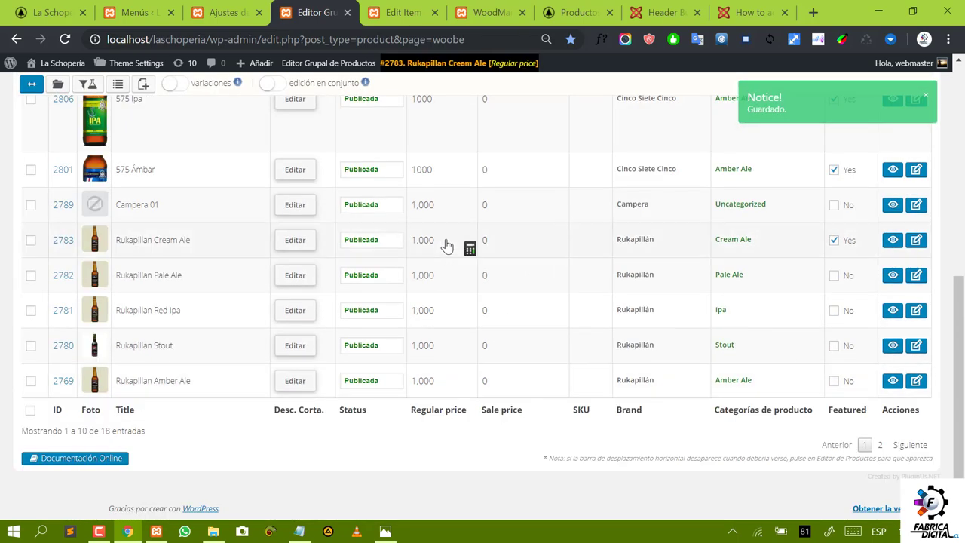
scroll(447, 245, up, 3)
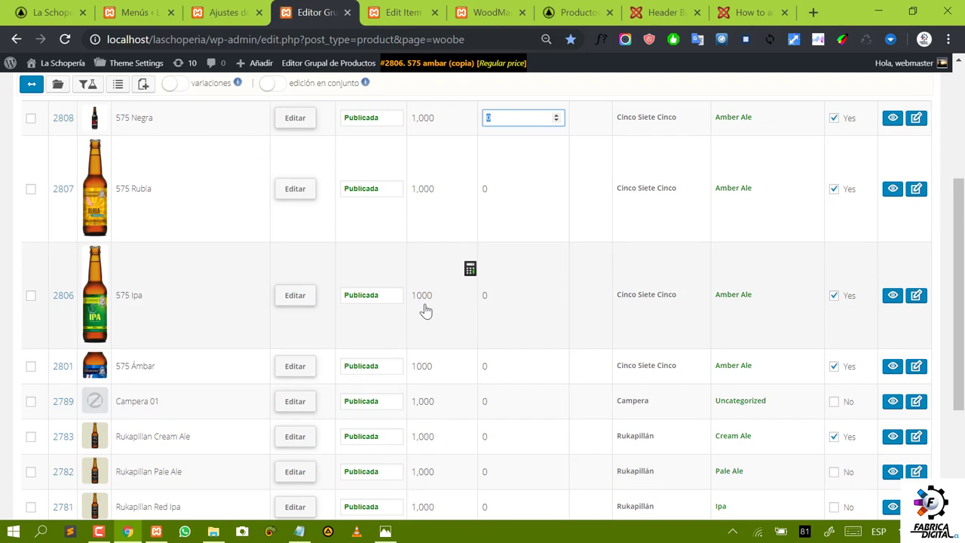
click(424, 300)
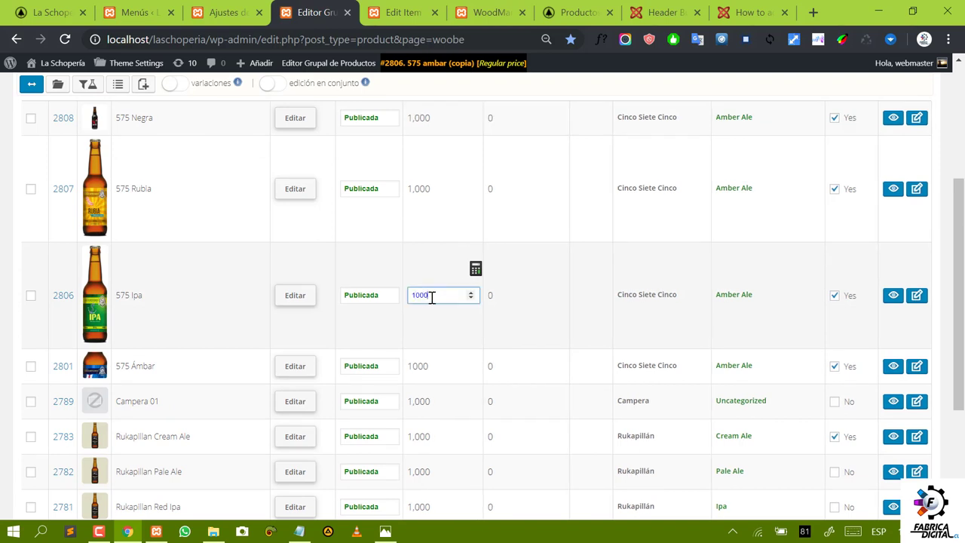
key(Return)
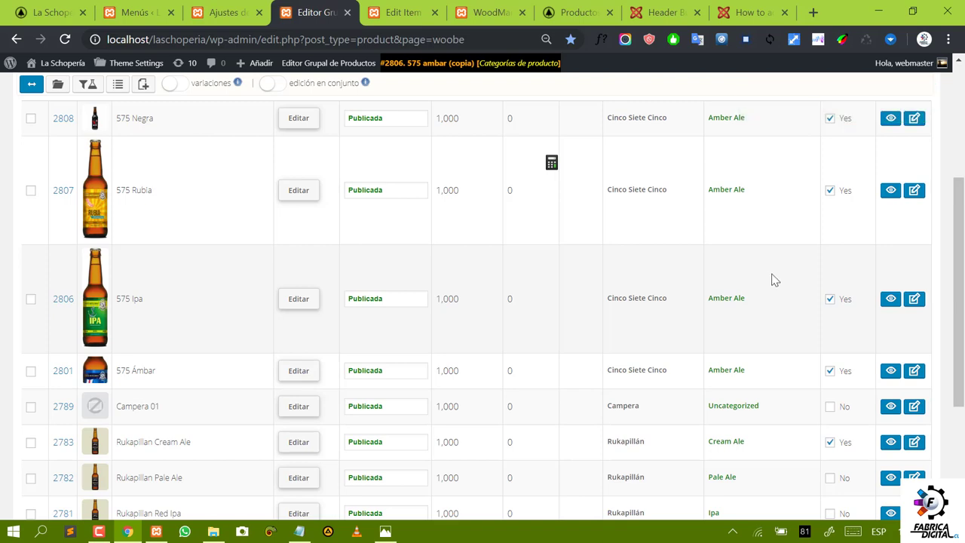
Step: Replace the Amber Ale category of 575 Negra with Schwarzbier and Stout
scroll(774, 280, up, 2)
scroll(447, 269, down, 2)
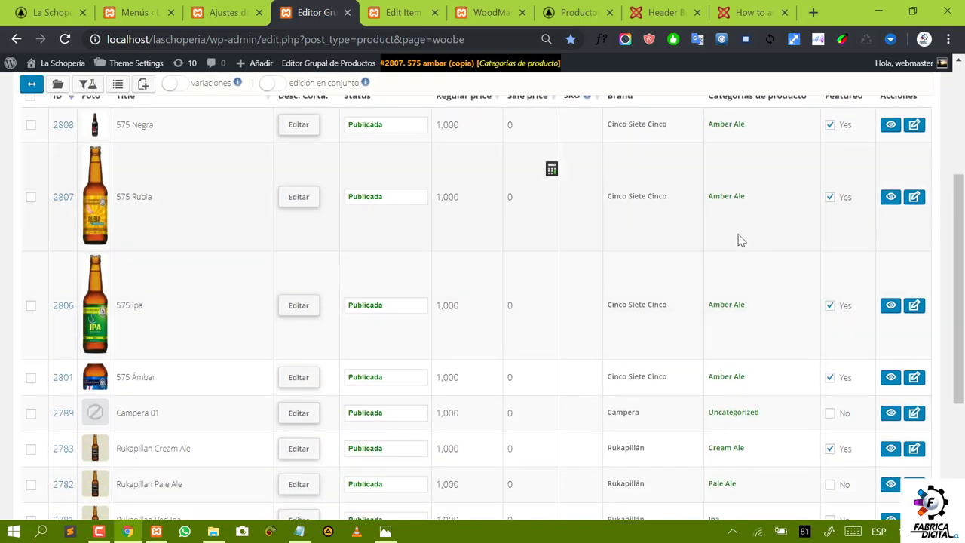
scroll(718, 228, up, 2)
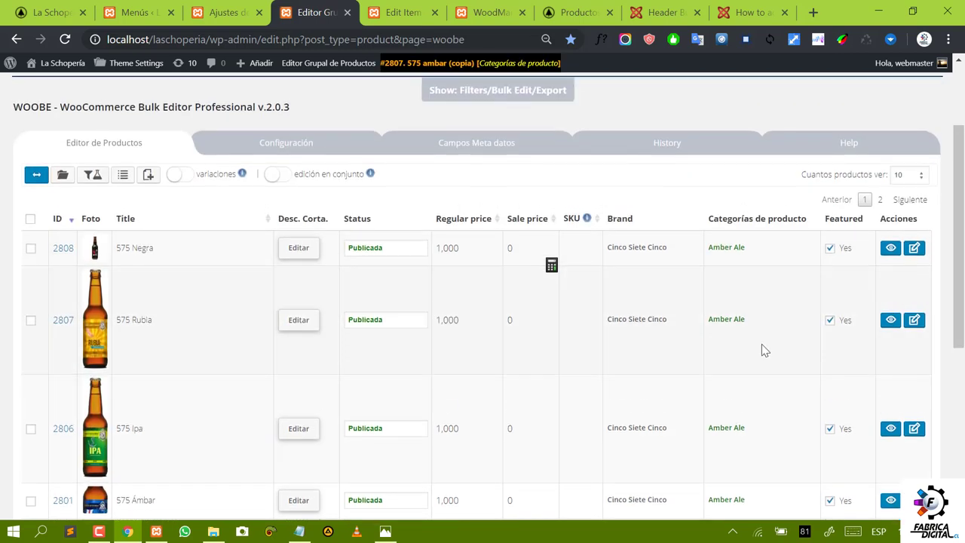
click(737, 254)
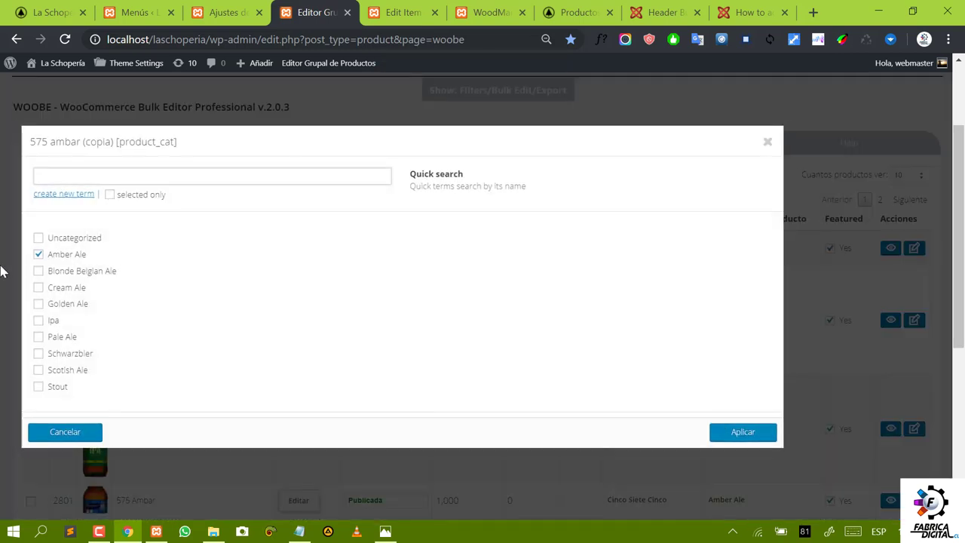
click(37, 255)
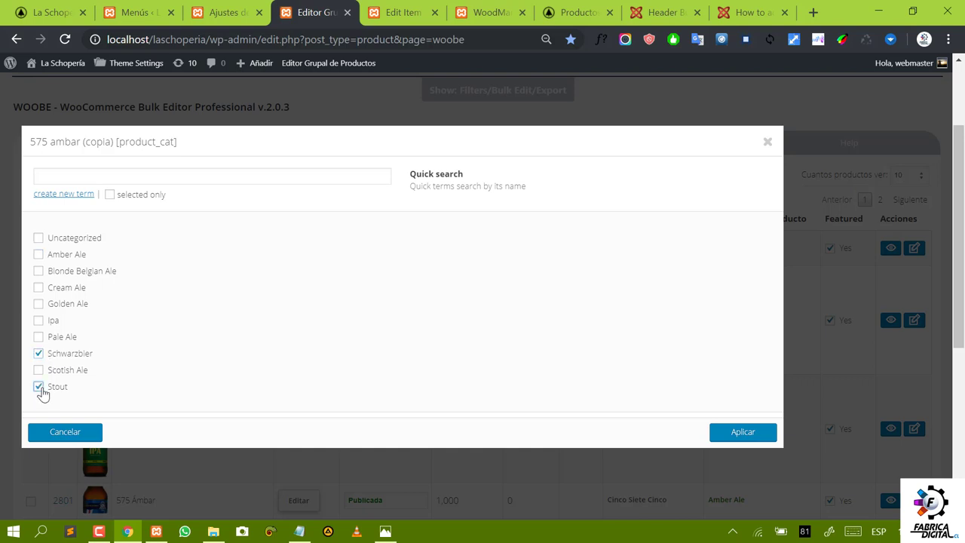
click(743, 432)
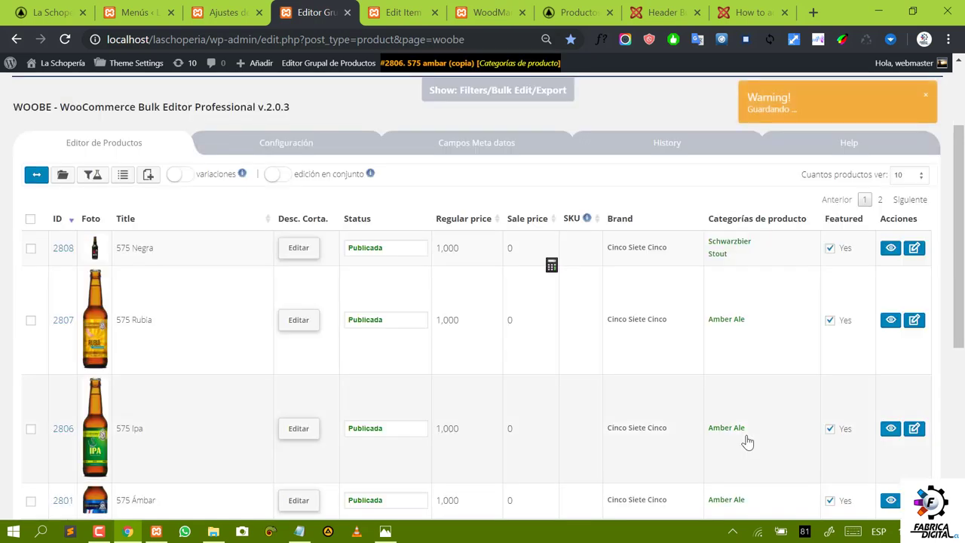
Step: Review the category options for the 575 Rubia product without applying a change
click(741, 326)
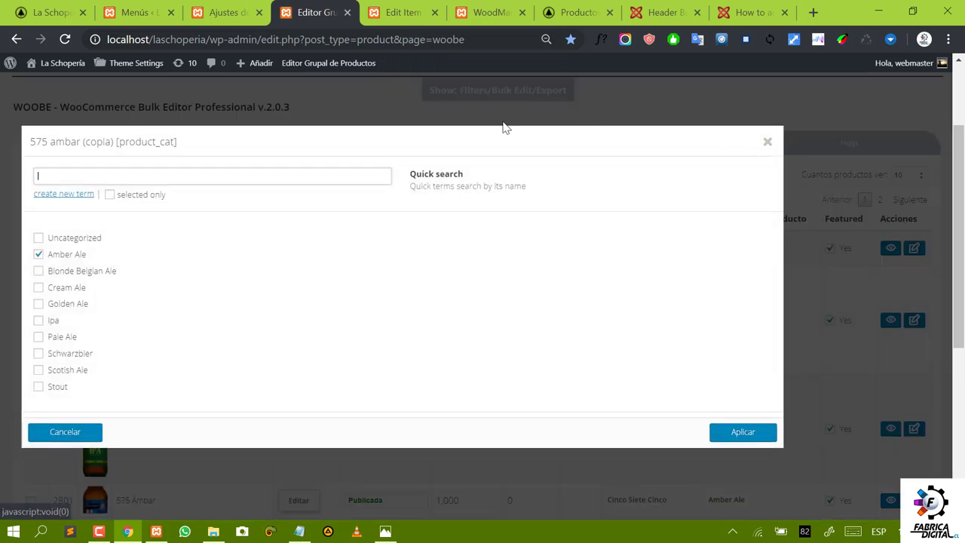
click(766, 144)
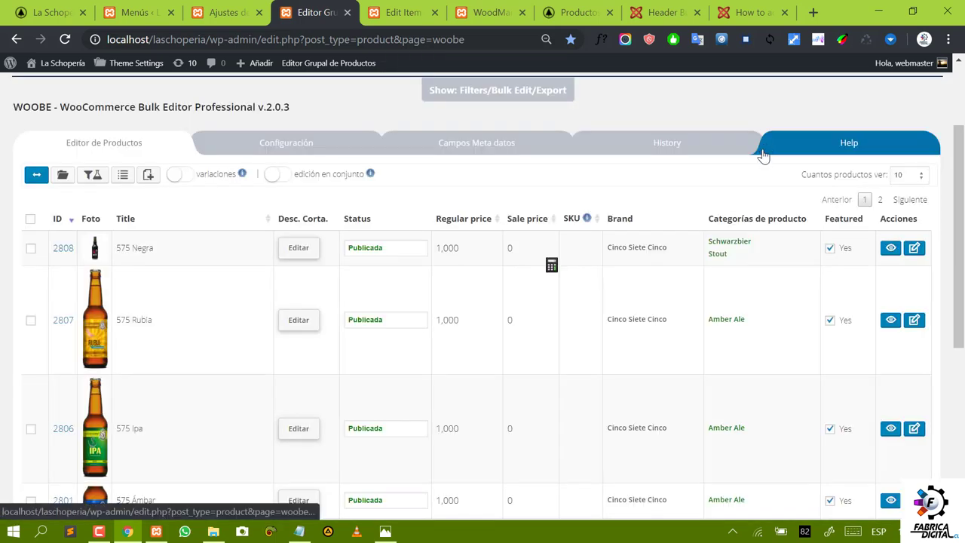
Step: Clear the Amber Ale category of the 575 Rubia product and search its category list for Rubia
click(740, 329)
click(38, 255)
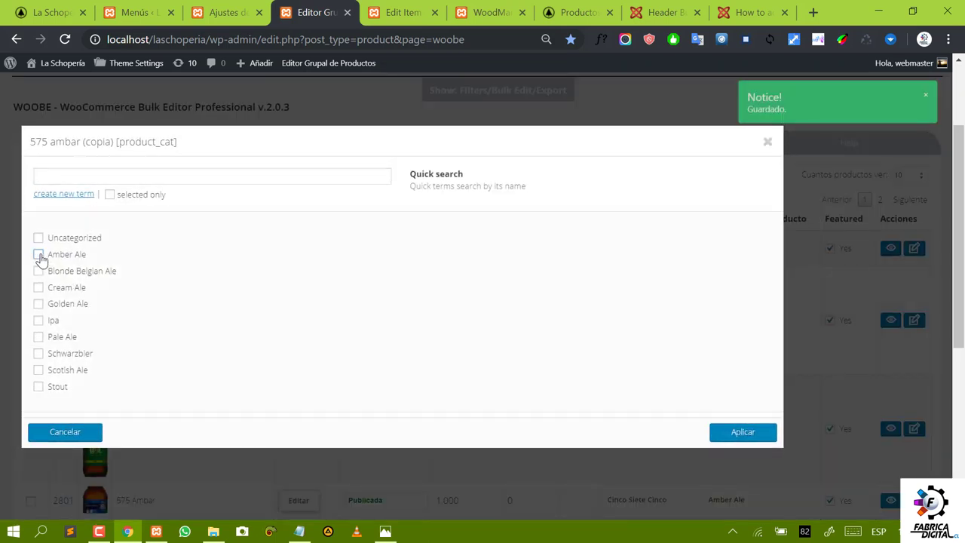
click(37, 273)
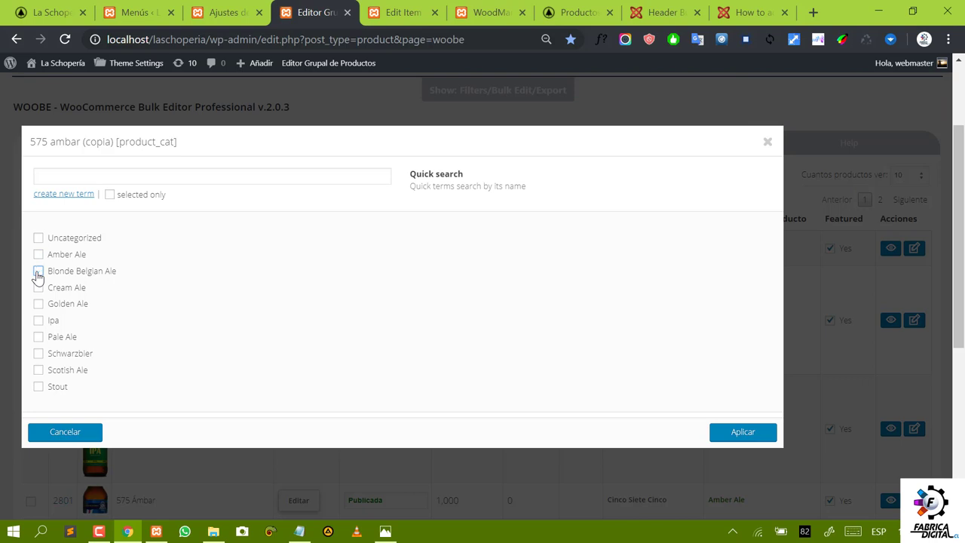
click(58, 174)
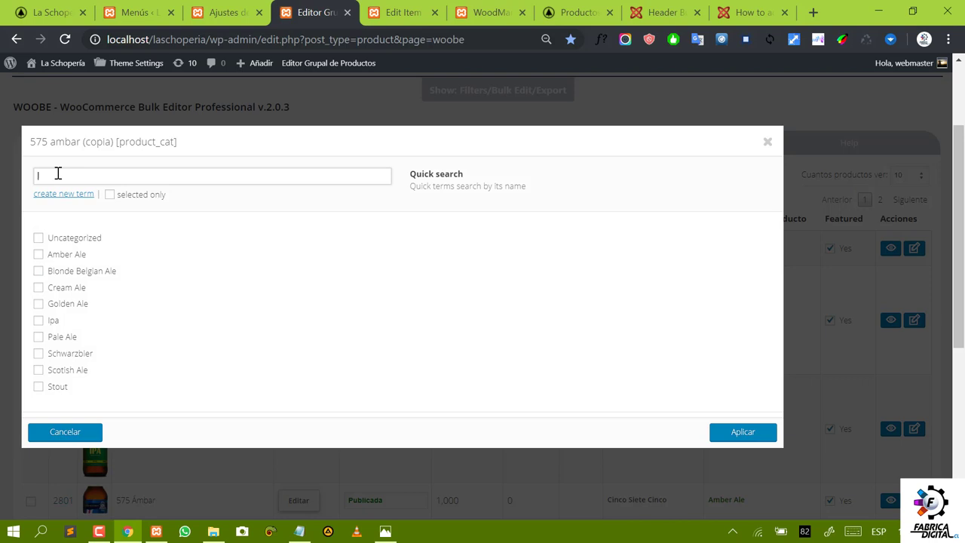
text(Rubia)
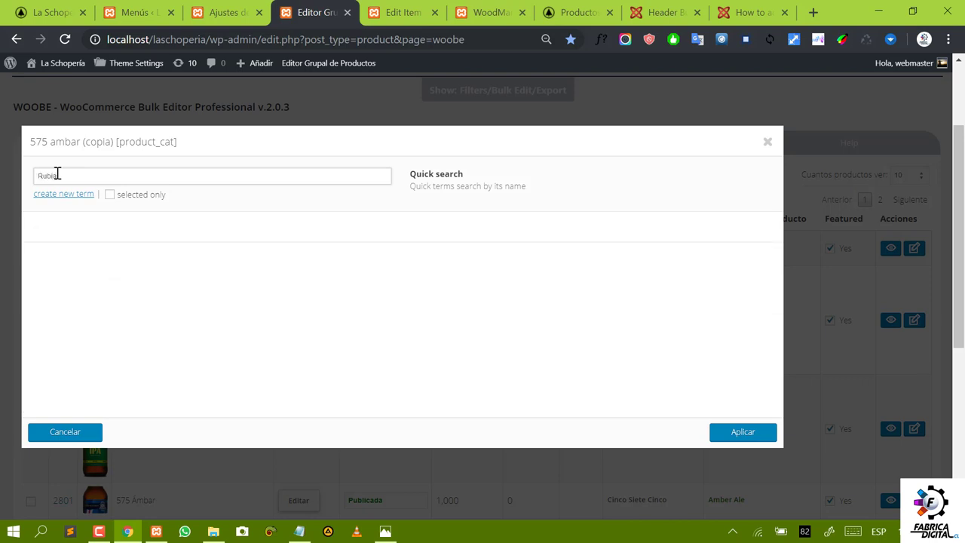
Step: Create a new product category named Rubia and apply the 575 Rubia category selection
click(74, 198)
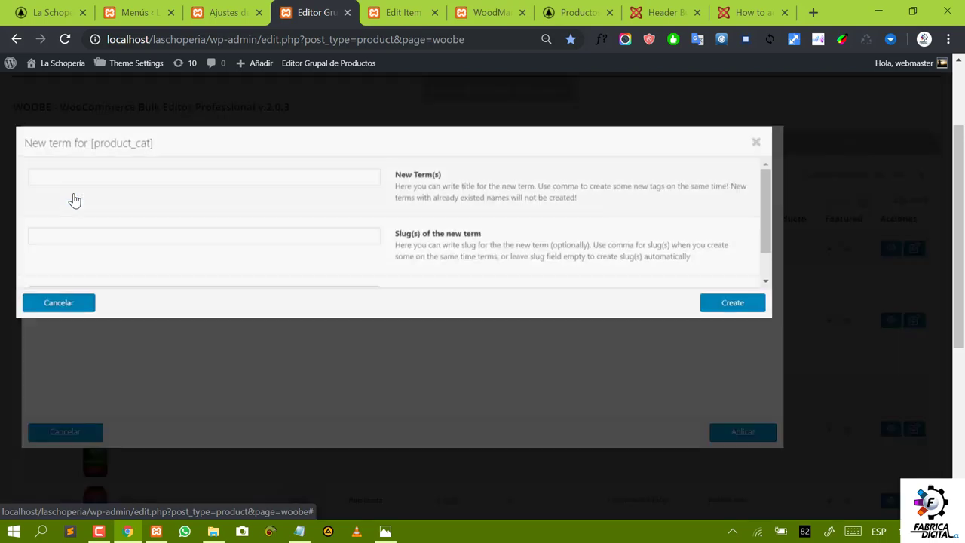
click(77, 183)
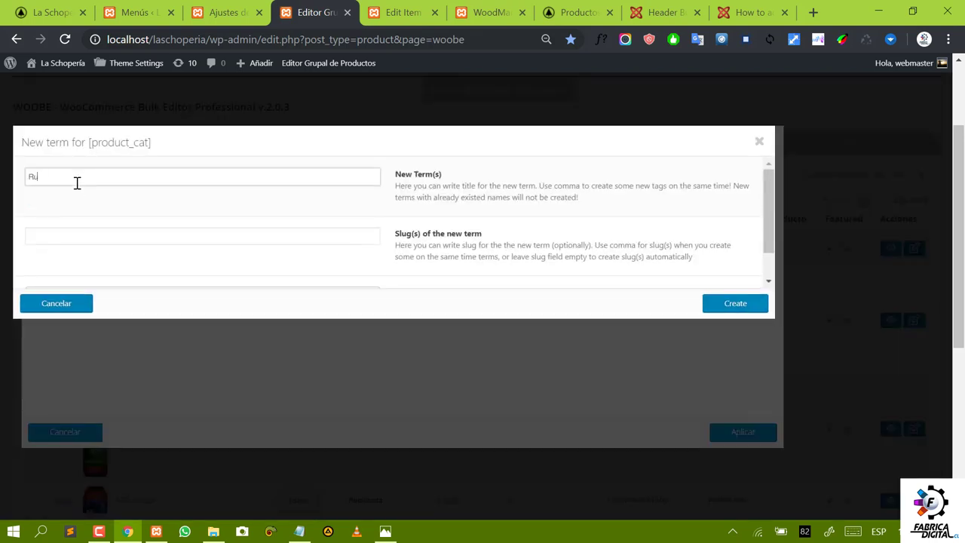
click(159, 208)
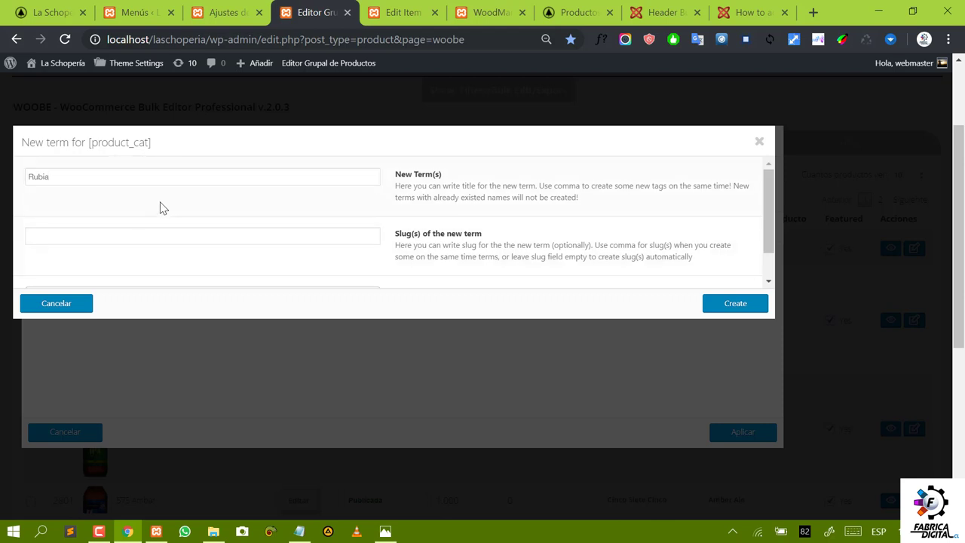
click(732, 306)
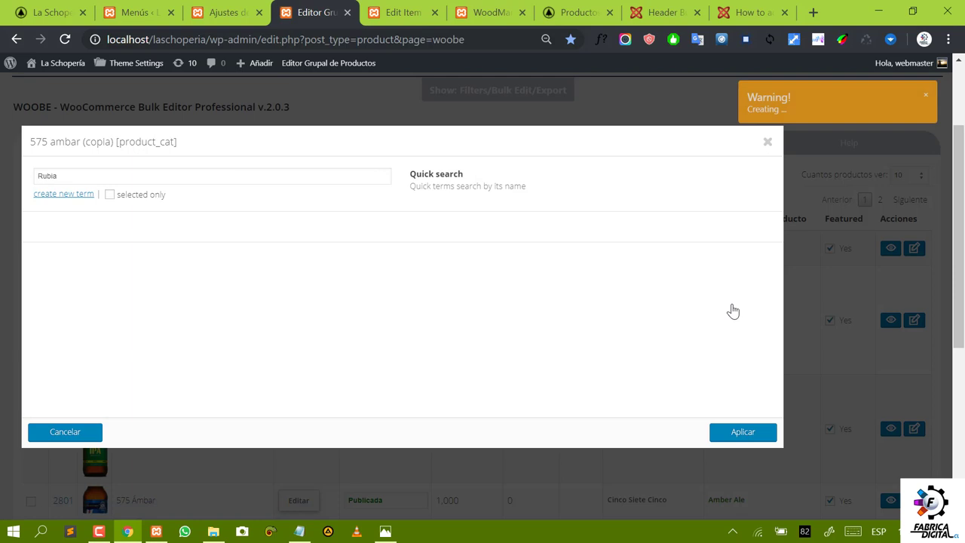
click(743, 433)
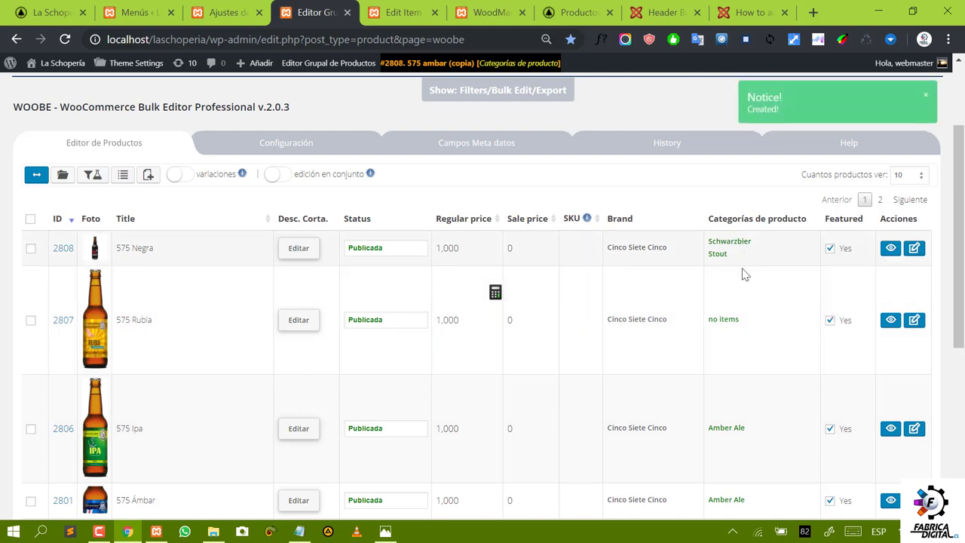
Step: Assign the Rubia category to the 575 Rubia product
click(723, 320)
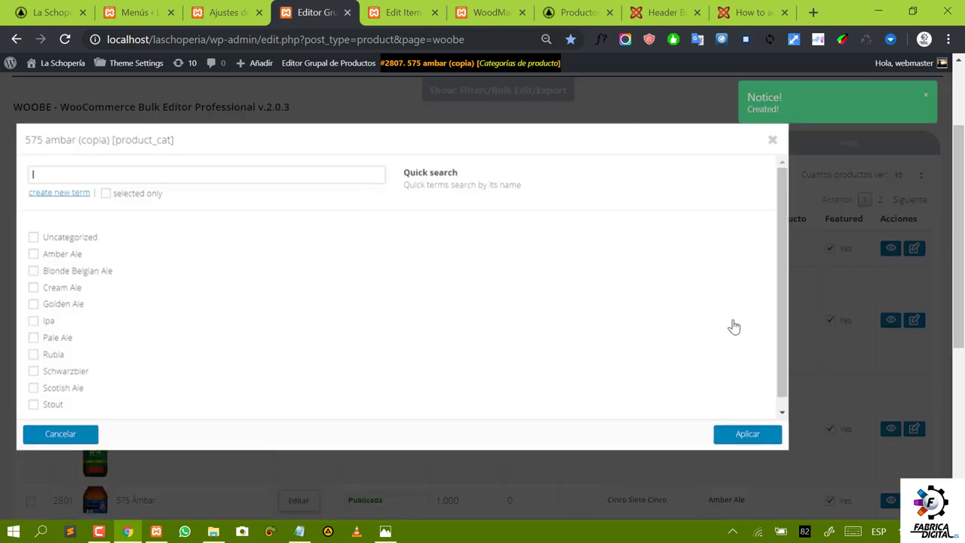
click(38, 354)
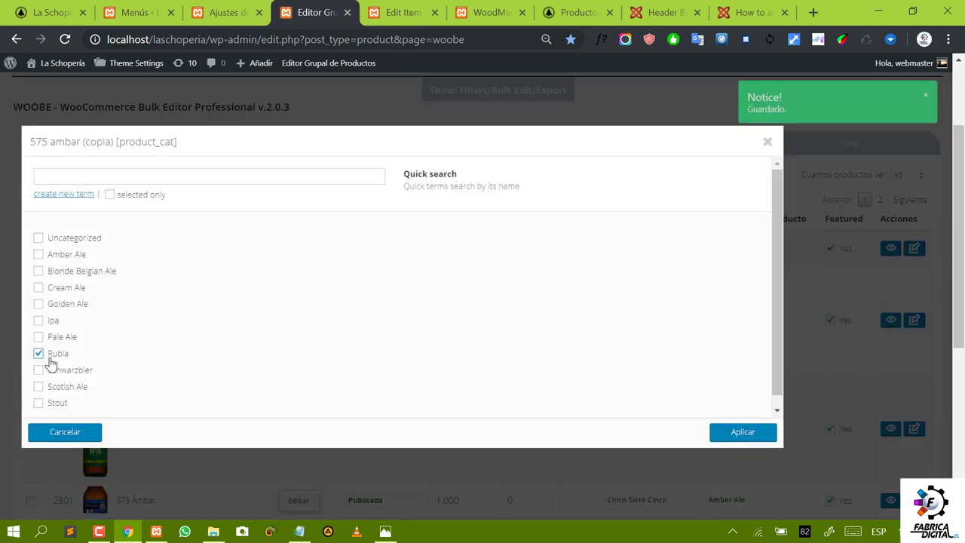
click(39, 271)
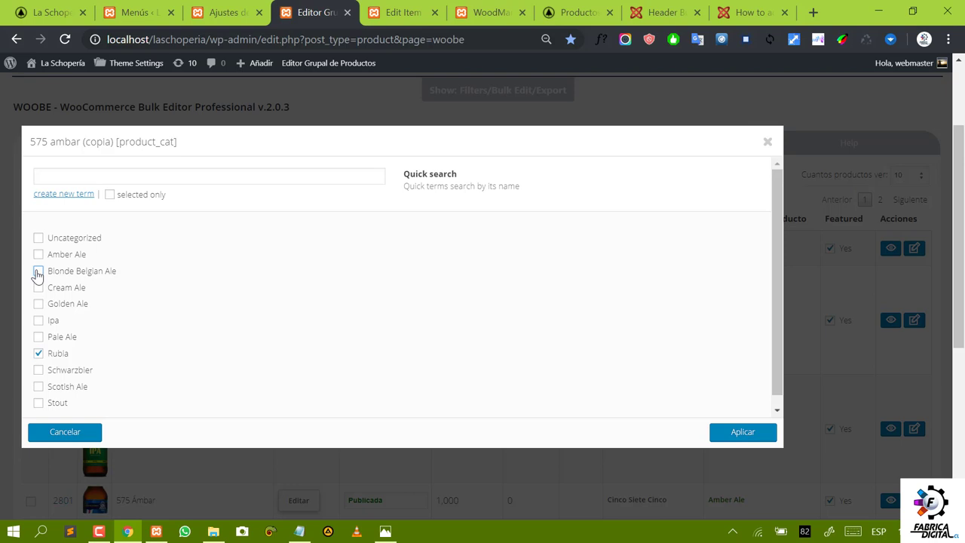
click(741, 436)
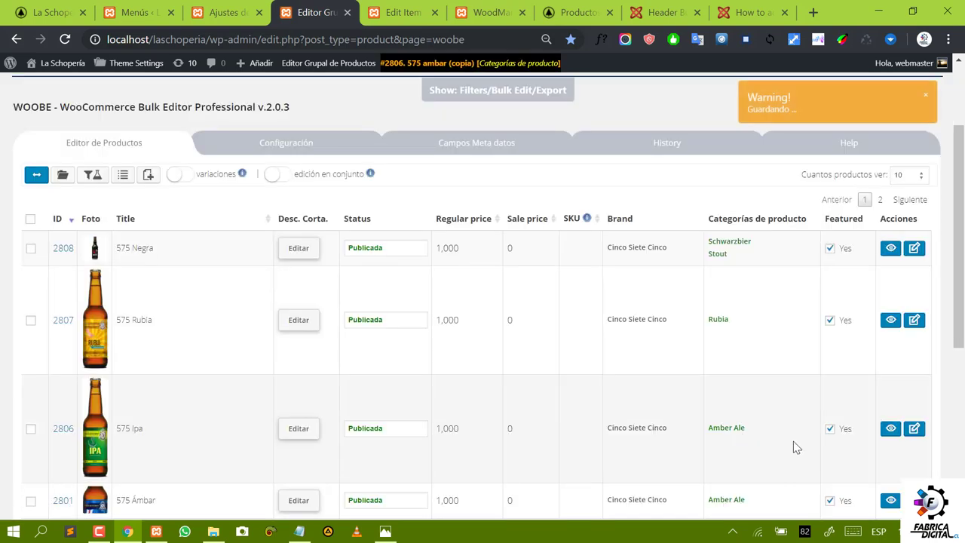
Step: Replace the Amber Ale category of the 575 Ipa product with Ipa
scroll(792, 442, down, 2)
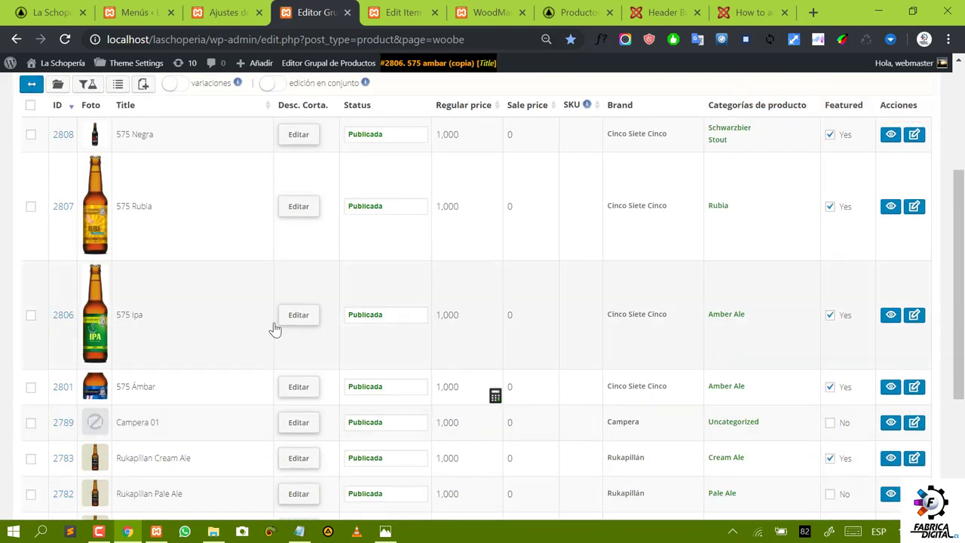
click(735, 319)
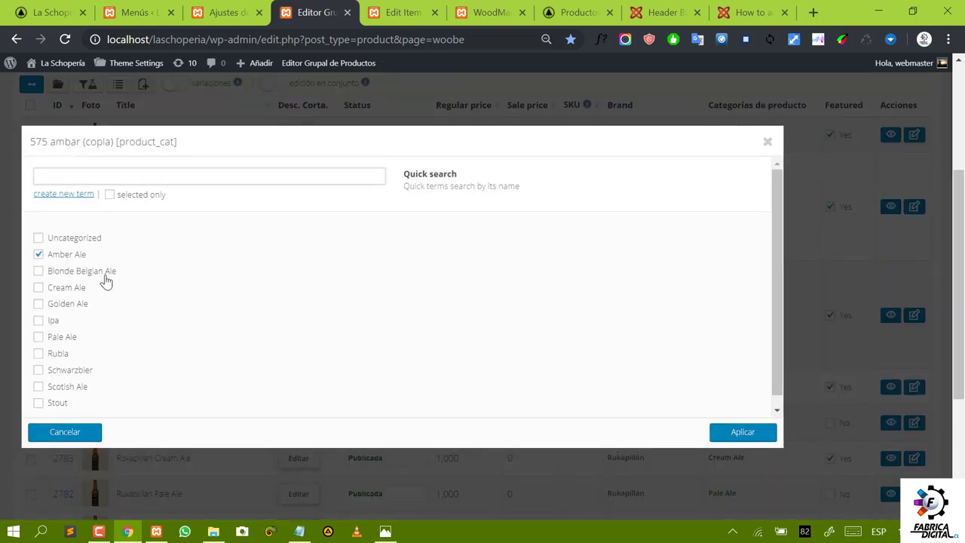
click(39, 320)
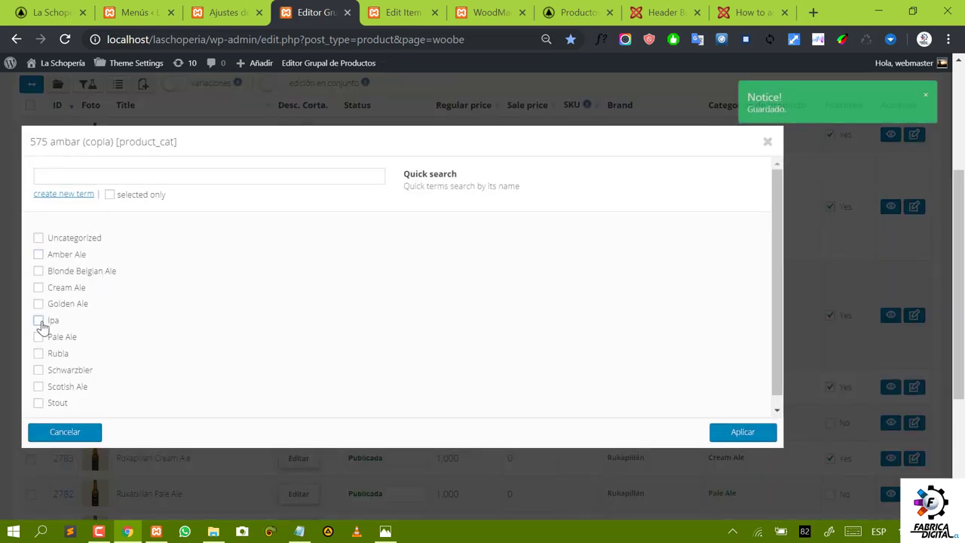
click(741, 434)
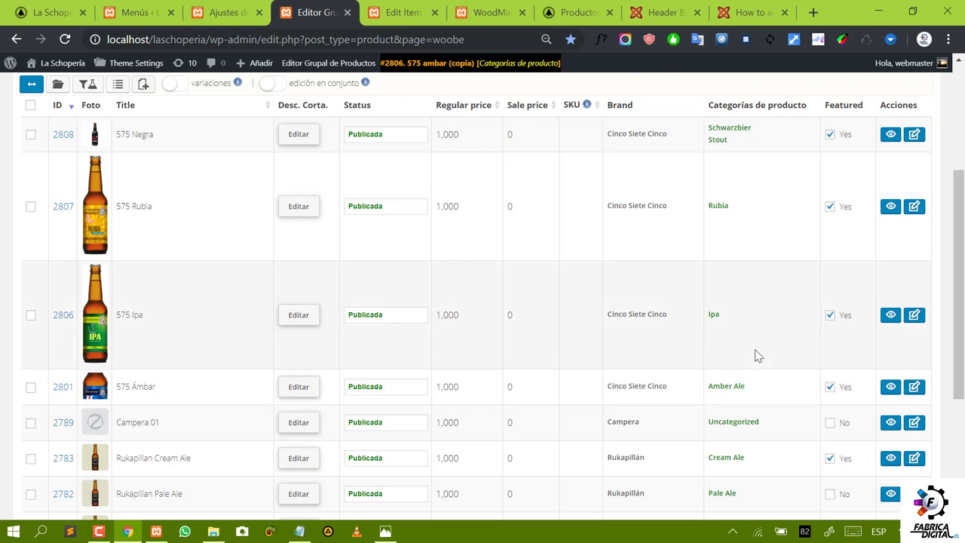
scroll(758, 356, up, 2)
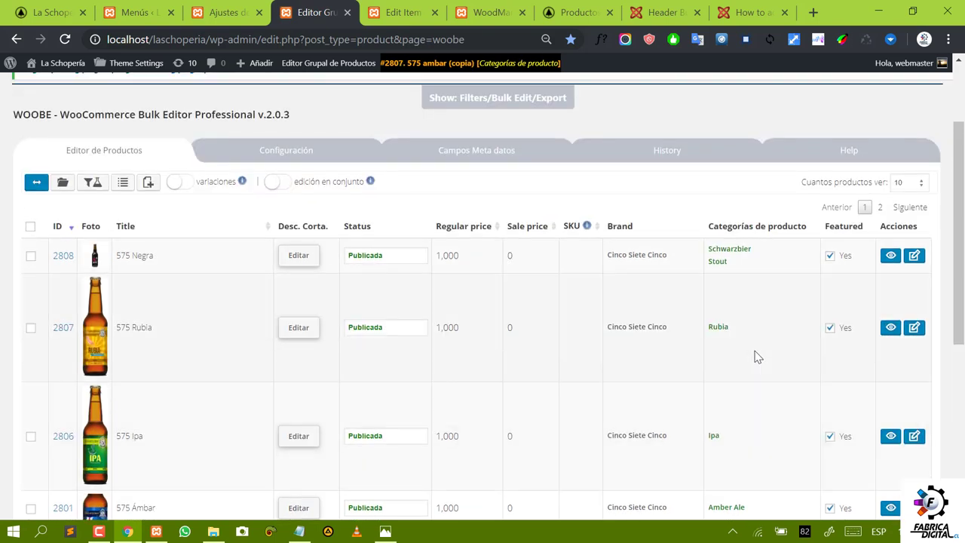
scroll(754, 350, down, 2)
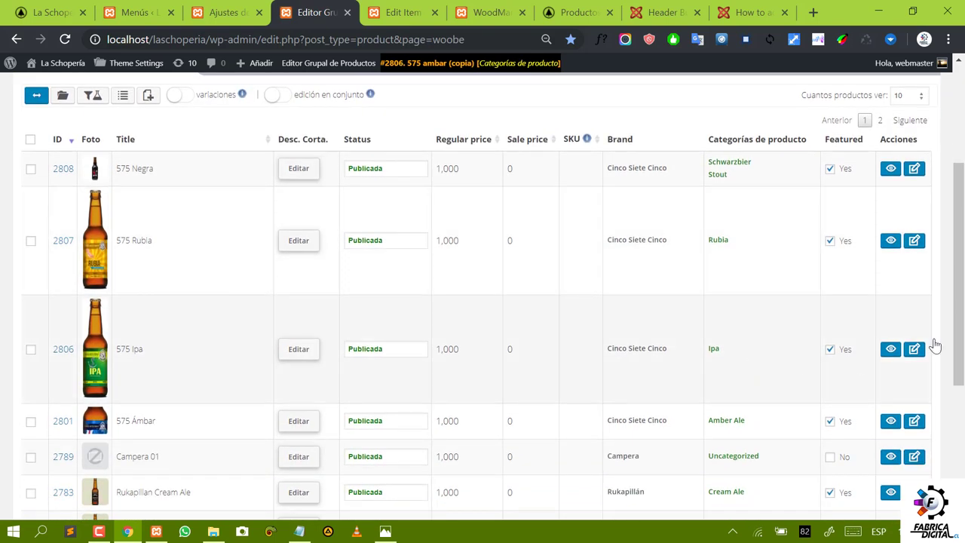
scroll(961, 331, up, 3)
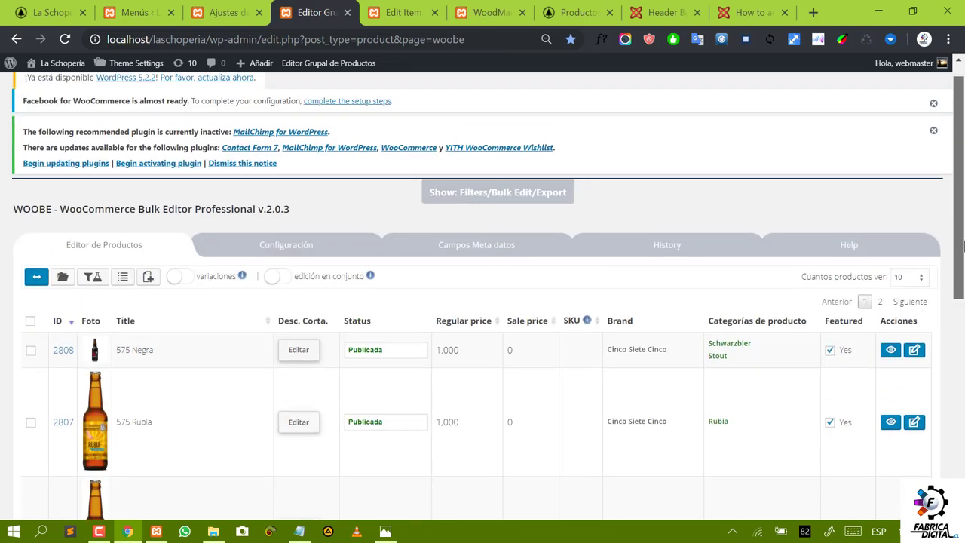